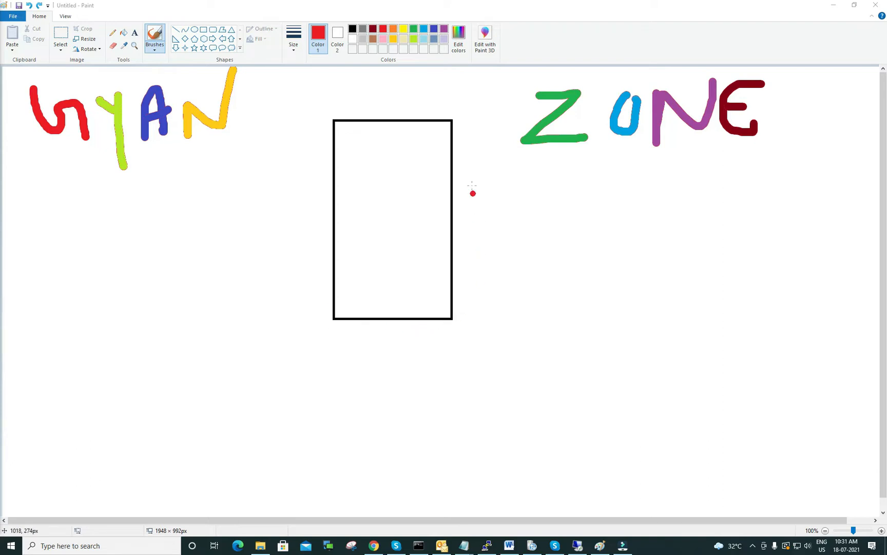
click(194, 32)
drag(330, 165, 453, 281)
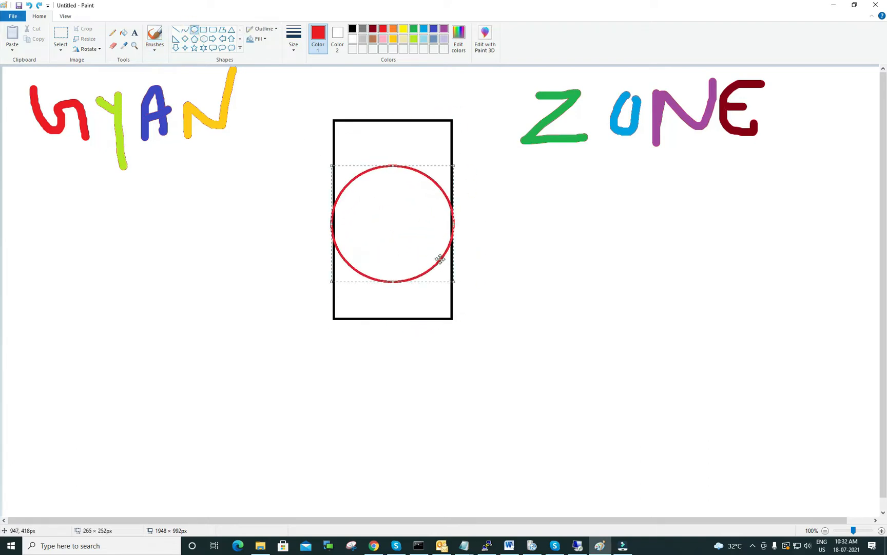
key(Delete)
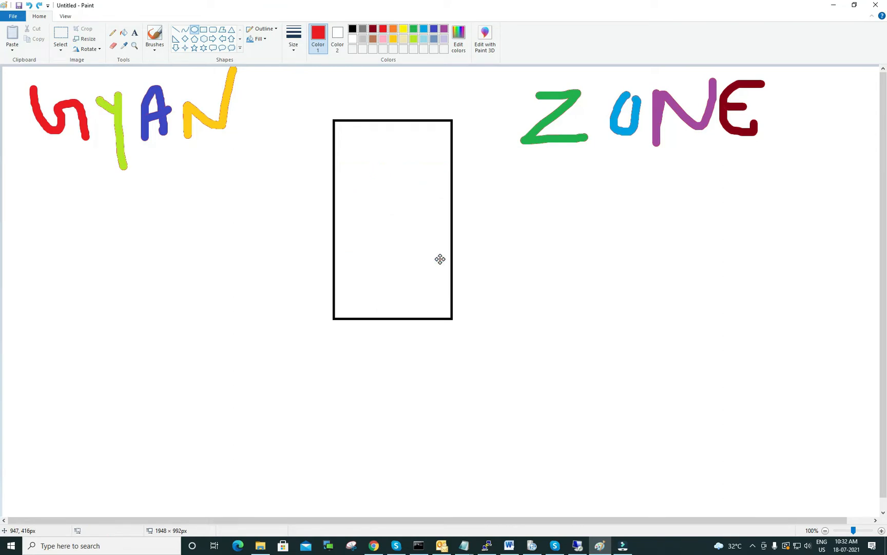
Step: Brush a red dividing line across the upper part of the rectangle, writing 100 GB above the line and 500 GB over the rectangle
click(155, 35)
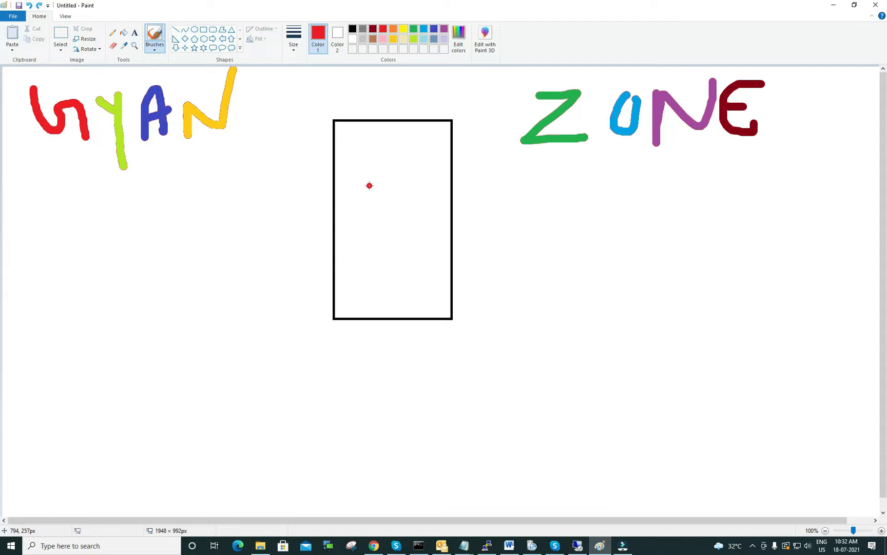
drag(333, 175, 454, 169)
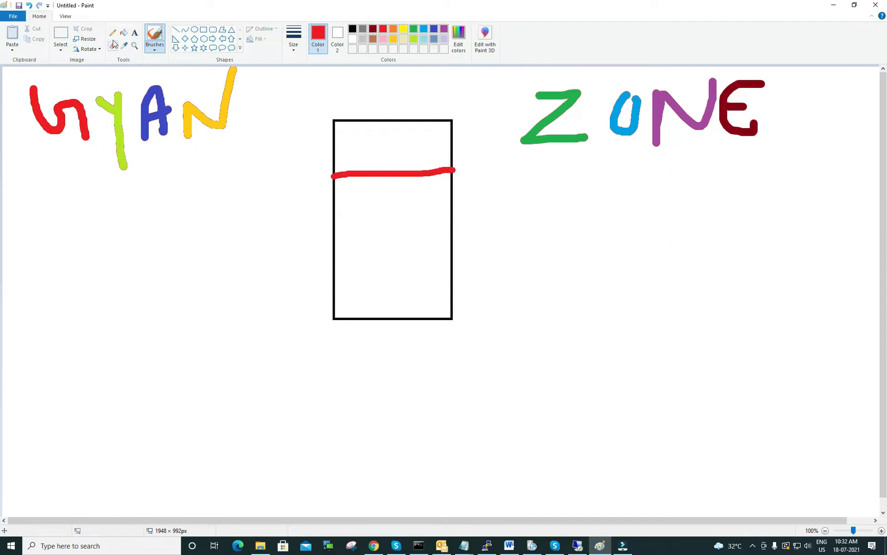
mouse_move(364, 133)
mouse_down()
mouse_move(366, 150)
mouse_move(398, 137)
mouse_move(433, 149)
mouse_move(444, 127)
mouse_move(454, 150)
mouse_up()
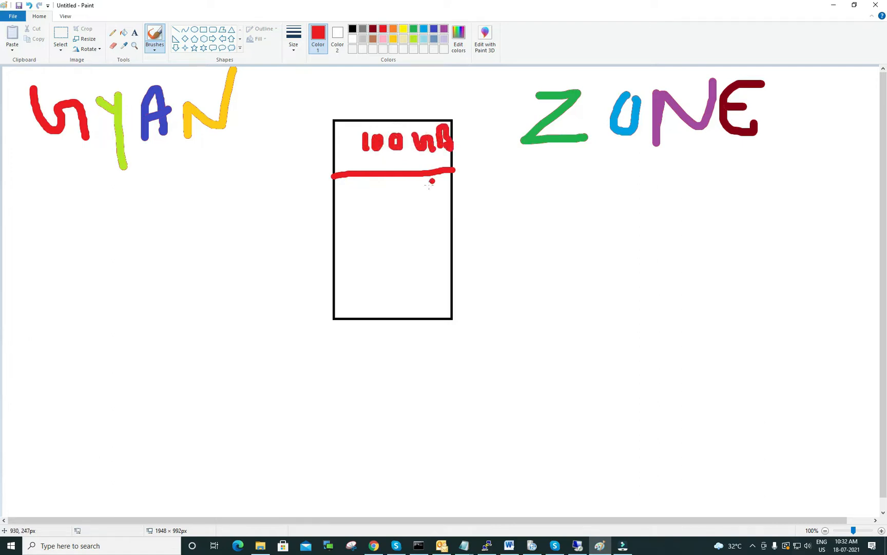
mouse_move(376, 82)
mouse_down()
mouse_move(363, 102)
mouse_move(410, 80)
mouse_move(455, 77)
mouse_move(460, 98)
mouse_up()
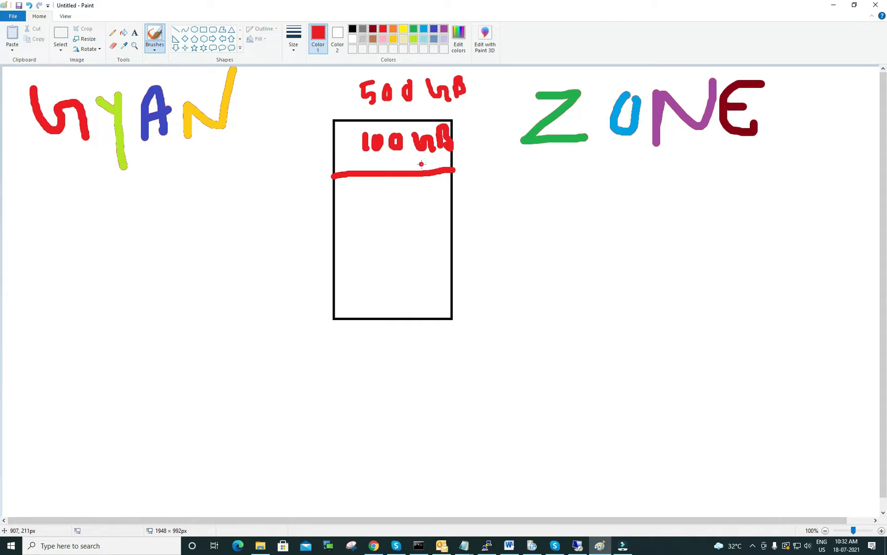
Step: Label the 100 GB section as C: outside the rectangle, with a short red line linking it to the section
drag(338, 137, 281, 145)
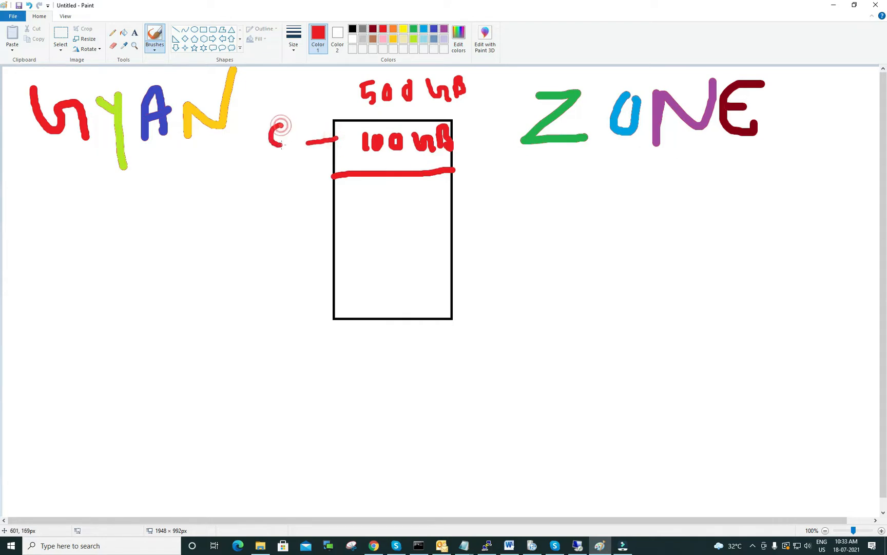
click(291, 125)
click(293, 143)
Step: Draw a second red dividing line across the rectangle and write 200 GB in both the middle and lowest sections
drag(335, 232, 447, 232)
mouse_move(368, 197)
mouse_down()
mouse_move(374, 220)
mouse_move(390, 218)
mouse_move(389, 198)
mouse_up()
drag(409, 196, 408, 198)
mouse_move(368, 264)
mouse_down()
mouse_move(375, 294)
mouse_move(420, 260)
mouse_up()
drag(424, 195, 454, 206)
mouse_move(436, 268)
mouse_down()
mouse_move(449, 280)
mouse_move(476, 269)
mouse_up()
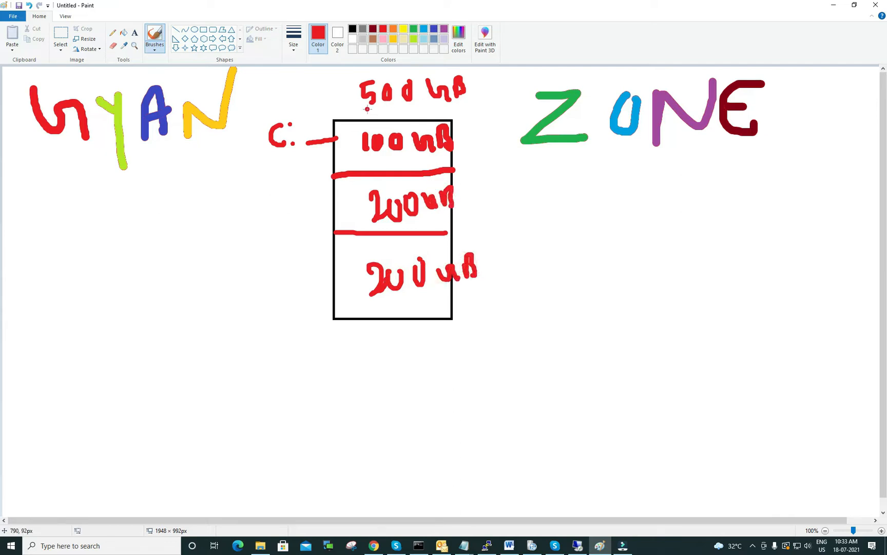
Step: Replace the lowest section's size label with 165 GB and draw a red outline around the 500 GB label
drag(367, 109, 450, 101)
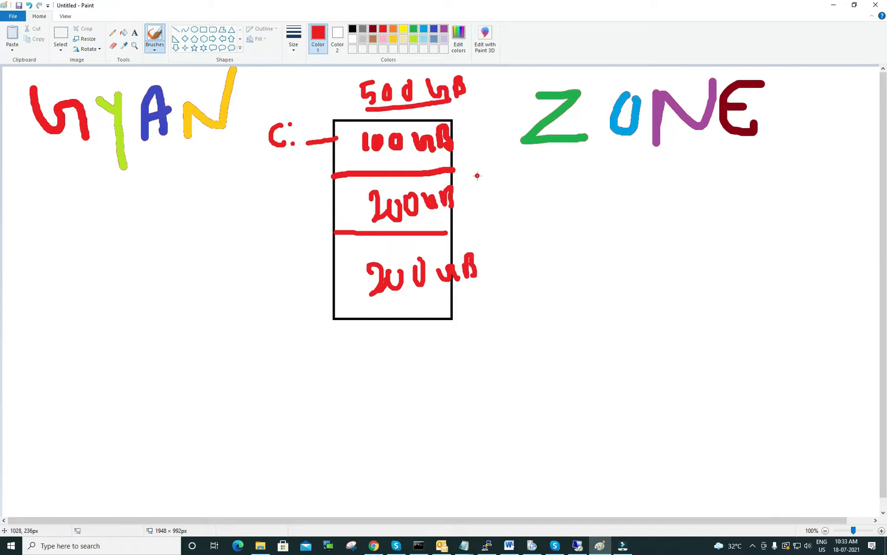
click(465, 213)
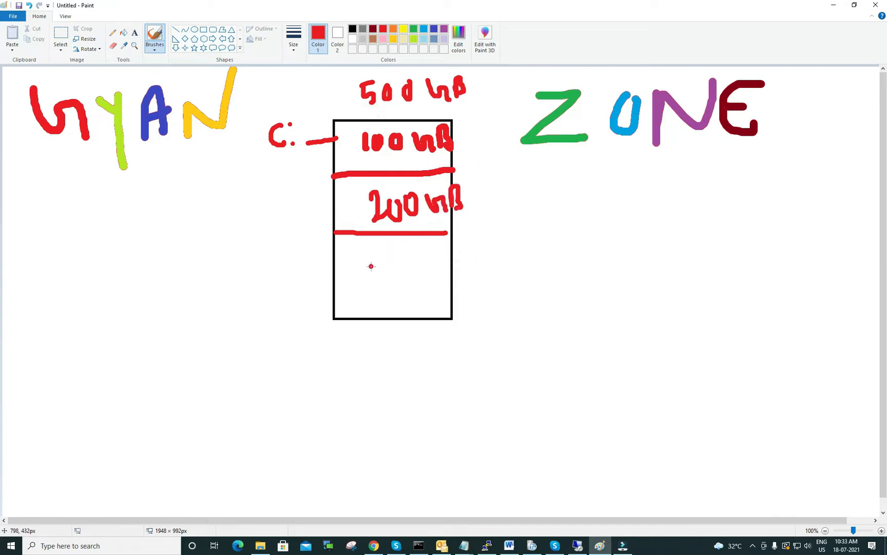
mouse_move(365, 258)
mouse_down()
mouse_move(366, 285)
mouse_move(403, 263)
mouse_move(409, 290)
mouse_move(451, 268)
mouse_up()
drag(453, 262, 455, 292)
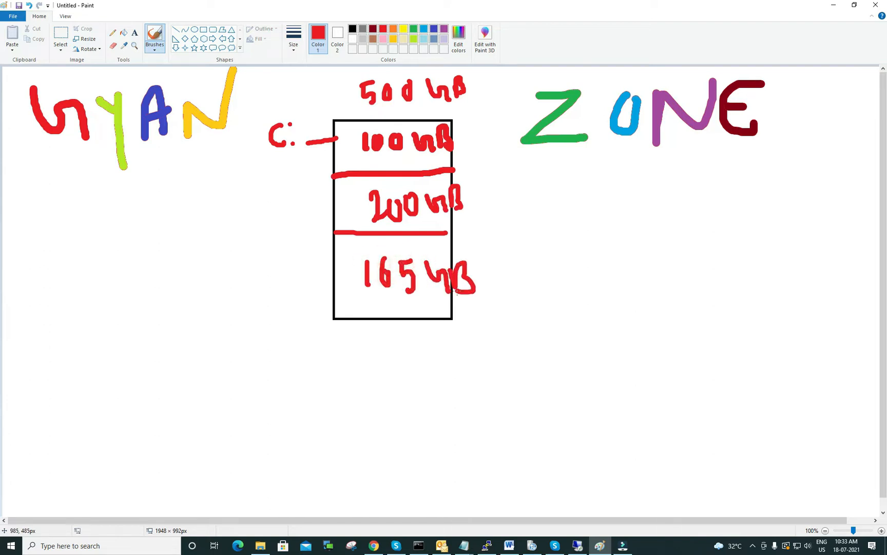
mouse_move(351, 110)
mouse_down()
mouse_move(452, 110)
mouse_move(472, 75)
mouse_move(352, 112)
mouse_up()
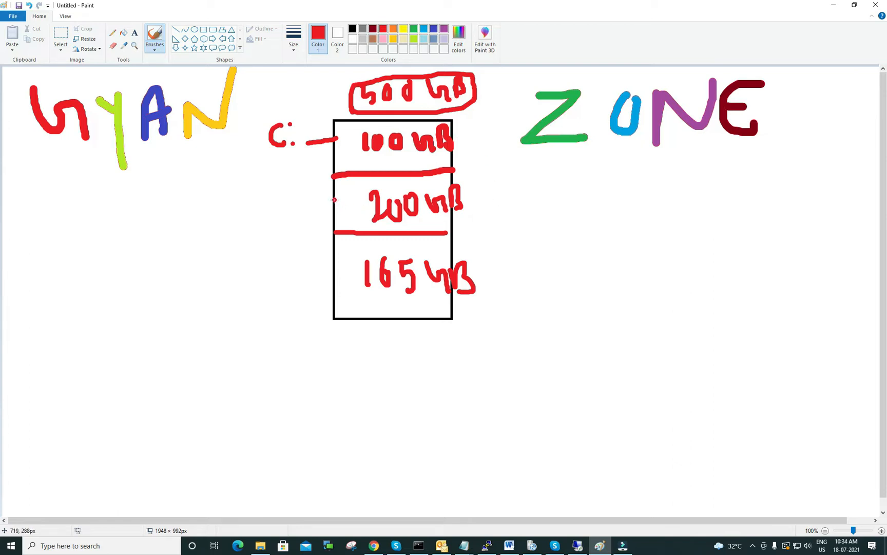
Step: Write the drive letters D: beside the 200 GB section and E: beside the 165 GB section
drag(276, 192, 282, 221)
click(299, 194)
click(300, 211)
mouse_move(286, 278)
mouse_down()
mouse_move(271, 282)
mouse_move(289, 296)
mouse_move(282, 287)
mouse_up()
click(300, 278)
click(301, 296)
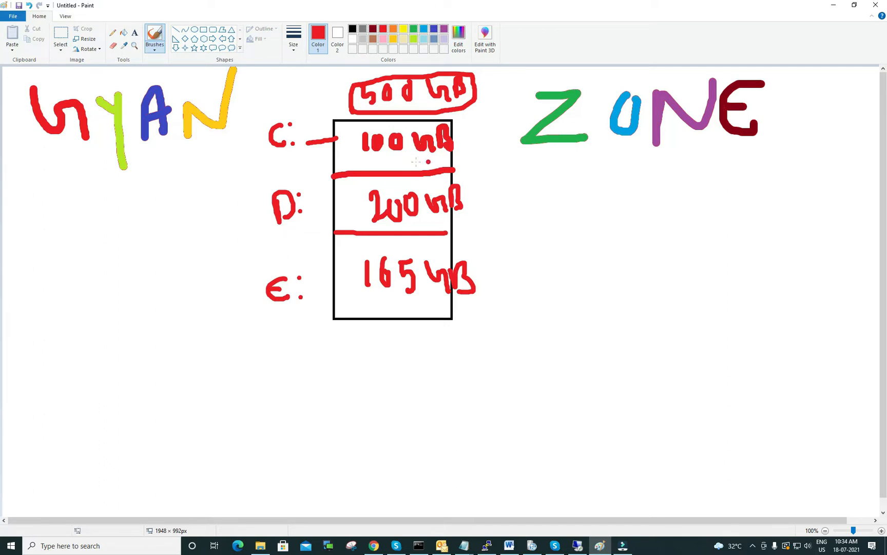
Step: Mark the 100 GB section with a red cross and the 200 GB section with a tick
mouse_move(366, 132)
mouse_down()
mouse_move(348, 158)
mouse_move(366, 154)
mouse_up()
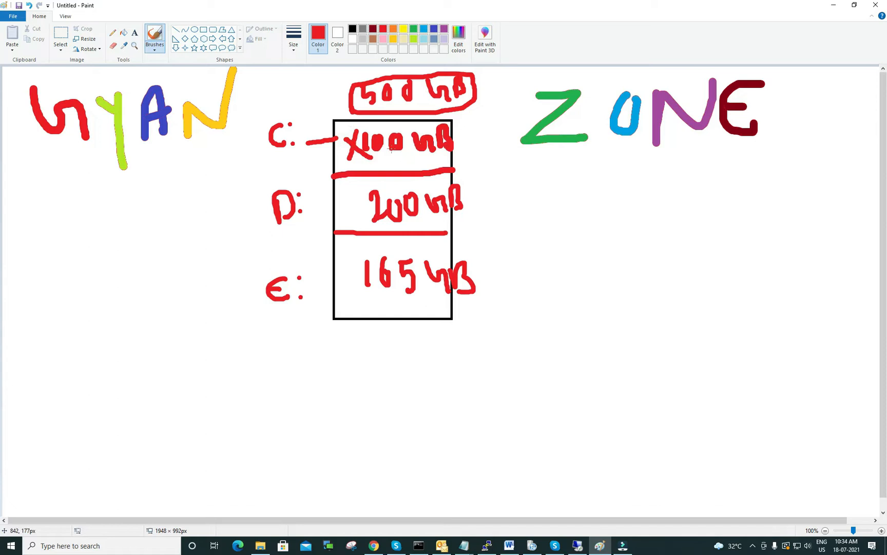
mouse_move(346, 201)
mouse_down()
mouse_move(350, 209)
mouse_move(367, 198)
mouse_move(369, 216)
mouse_up()
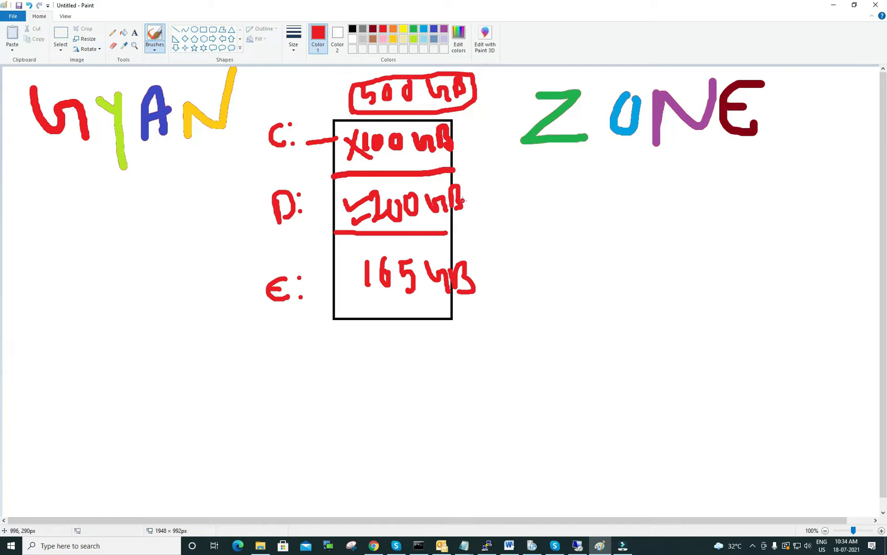
Step: Draw a separate red box beside the partition diagram, divided into four cells by a vertical and a horizontal line
mouse_move(579, 234)
mouse_down()
mouse_move(583, 336)
mouse_move(703, 224)
mouse_move(737, 341)
mouse_up()
mouse_move(581, 331)
mouse_down()
mouse_move(584, 350)
mouse_move(742, 339)
mouse_up()
click(672, 297)
drag(652, 229, 643, 340)
drag(586, 293, 733, 280)
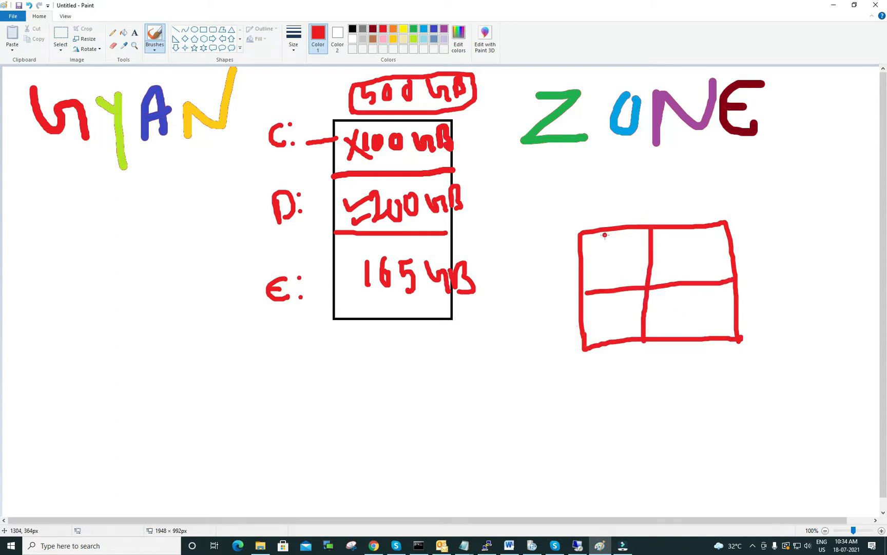
Step: Add red marks to the upper-left cell of the four-part box and outline that cell in dark red
mouse_move(605, 224)
mouse_down()
mouse_move(620, 220)
mouse_move(618, 243)
mouse_move(639, 242)
mouse_up()
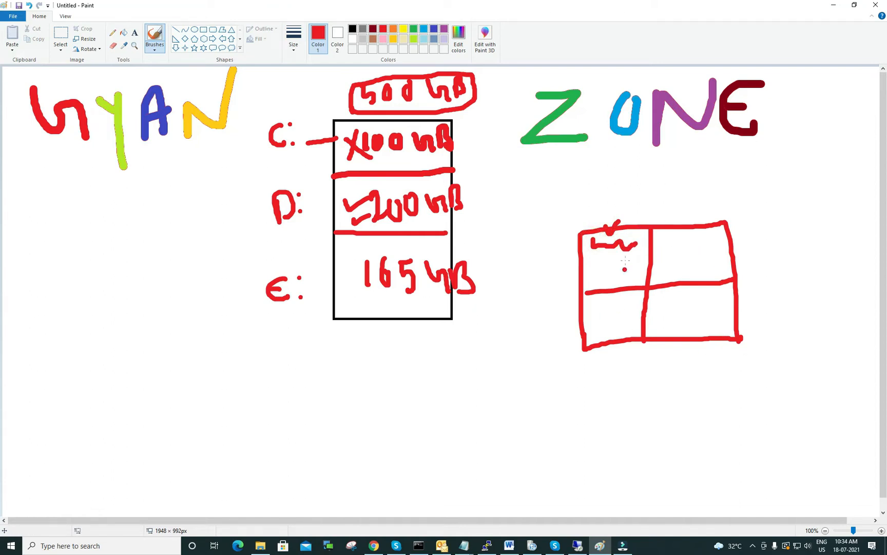
mouse_move(649, 226)
mouse_down()
mouse_move(582, 240)
mouse_move(652, 228)
mouse_up()
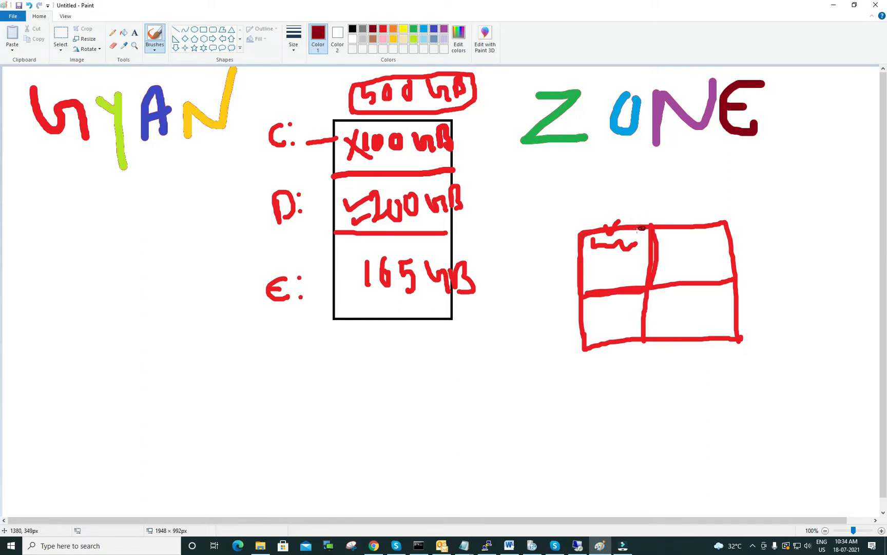
mouse_move(642, 228)
mouse_down()
mouse_move(576, 235)
mouse_move(576, 282)
mouse_move(592, 294)
mouse_move(650, 285)
mouse_move(656, 273)
mouse_up()
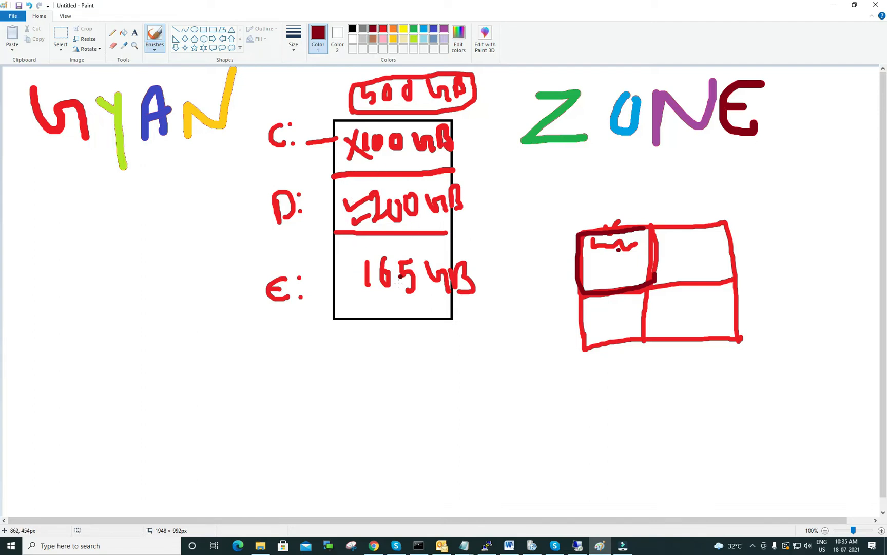
Step: Add dark red brush marks beside the 165 GB label and around the 100 GB section of the diagram
drag(347, 262, 359, 262)
drag(350, 292, 370, 292)
mouse_move(429, 122)
mouse_down()
mouse_move(378, 158)
mouse_move(448, 148)
mouse_move(366, 144)
mouse_move(446, 154)
mouse_up()
mouse_move(515, 101)
mouse_down()
mouse_move(448, 138)
mouse_move(451, 120)
mouse_move(470, 147)
mouse_move(406, 141)
mouse_move(347, 162)
mouse_up()
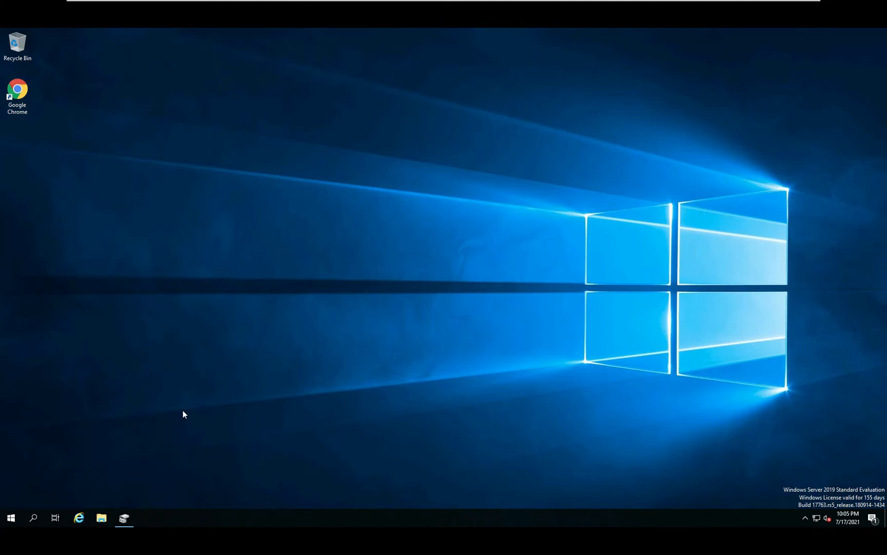
Step: On the Windows Server desktop, open Disk Management by running diskmgmt.msc, and minimize its window
key(super+r)
drag(134, 409, 454, 266)
text(diskmgmt.msc)
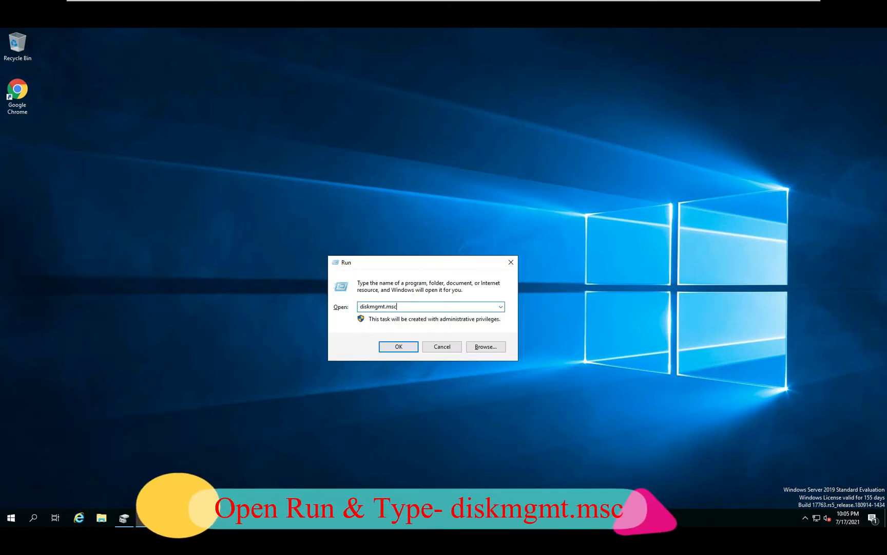
key(Return)
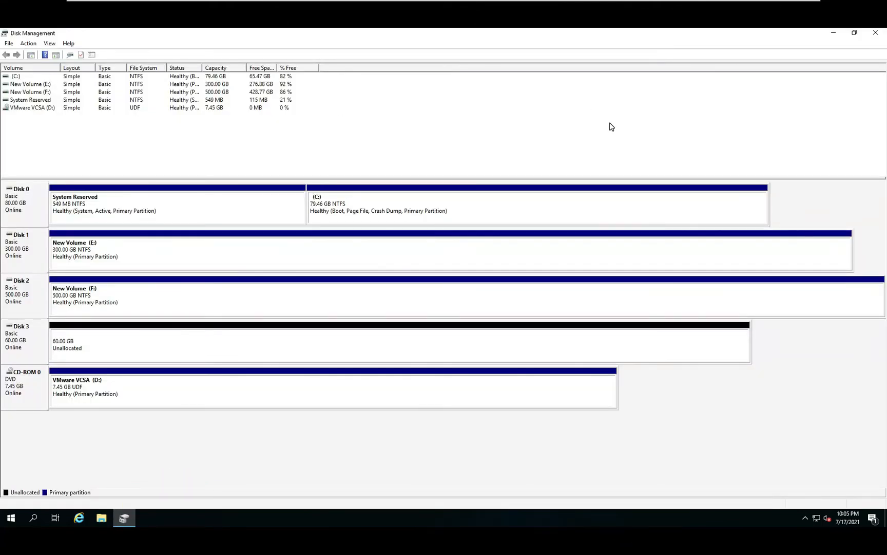
click(833, 32)
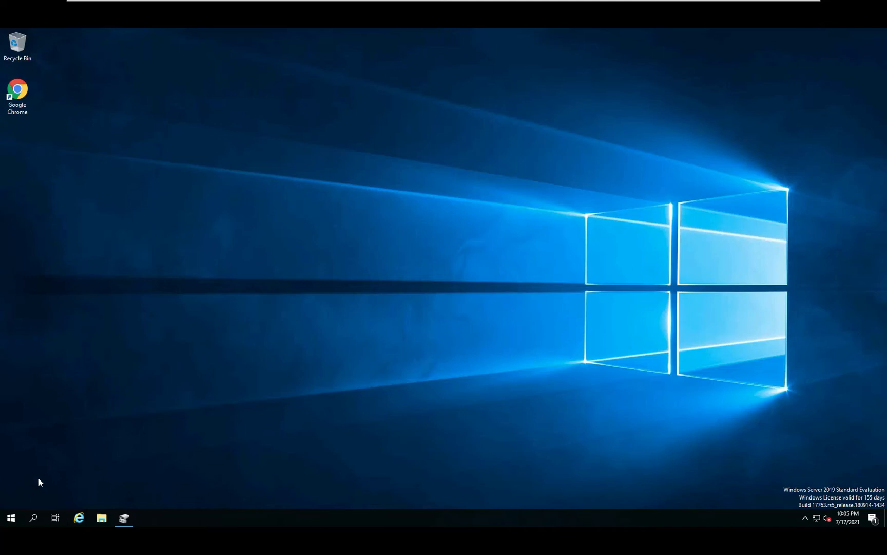
Step: Search for This PC and look for the Manage option among its available actions
click(10, 518)
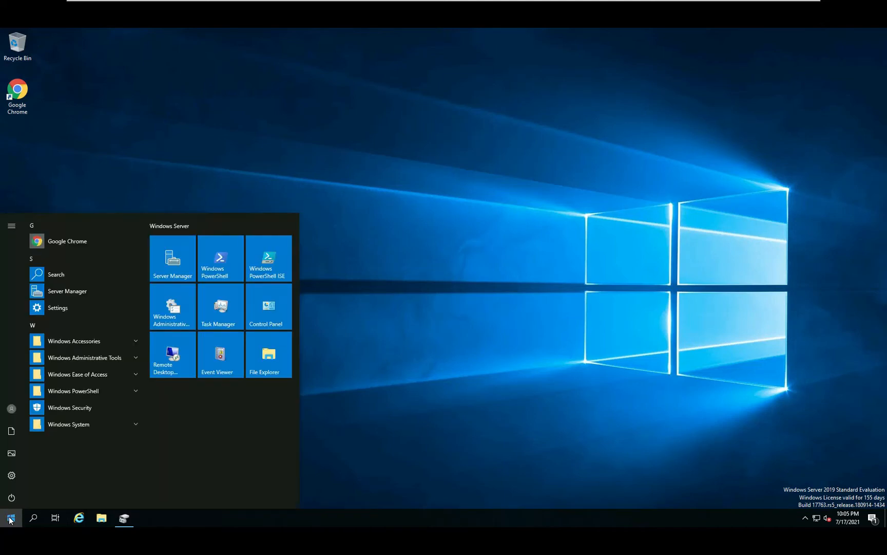
text(thi)
right_click(123, 263)
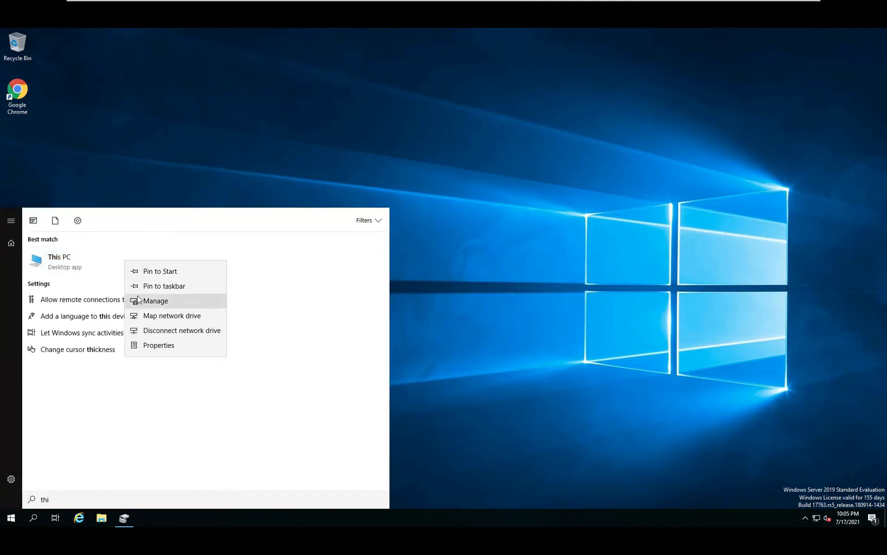
click(511, 86)
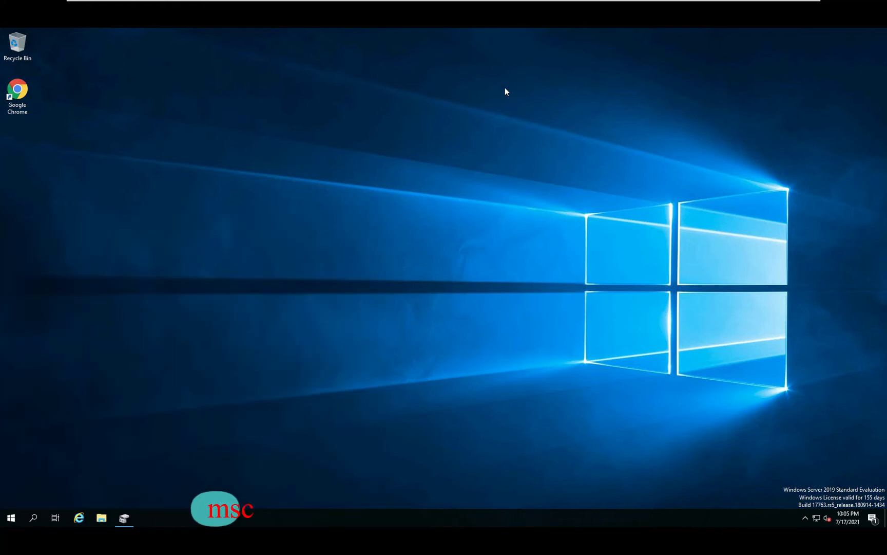
Step: Open Computer Management by running compmgmt.msc
key(super+r)
drag(132, 410, 455, 209)
click(434, 250)
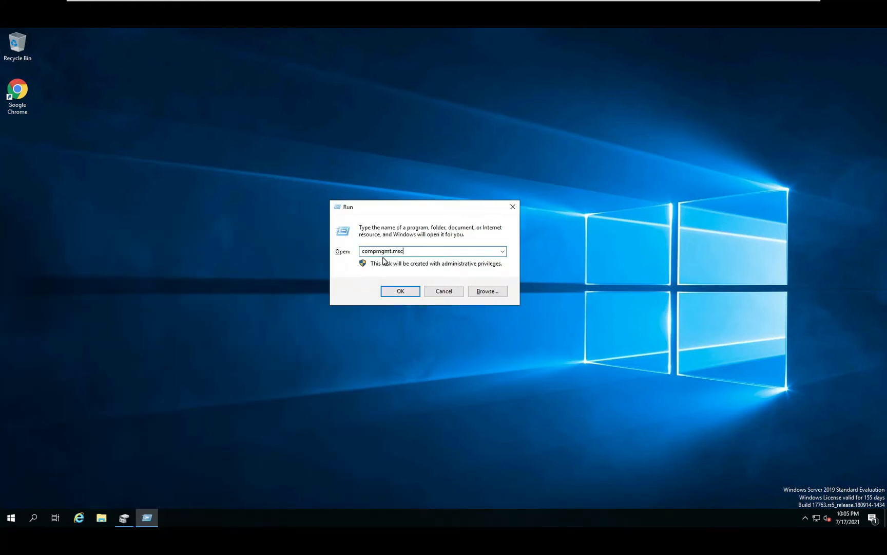
click(401, 292)
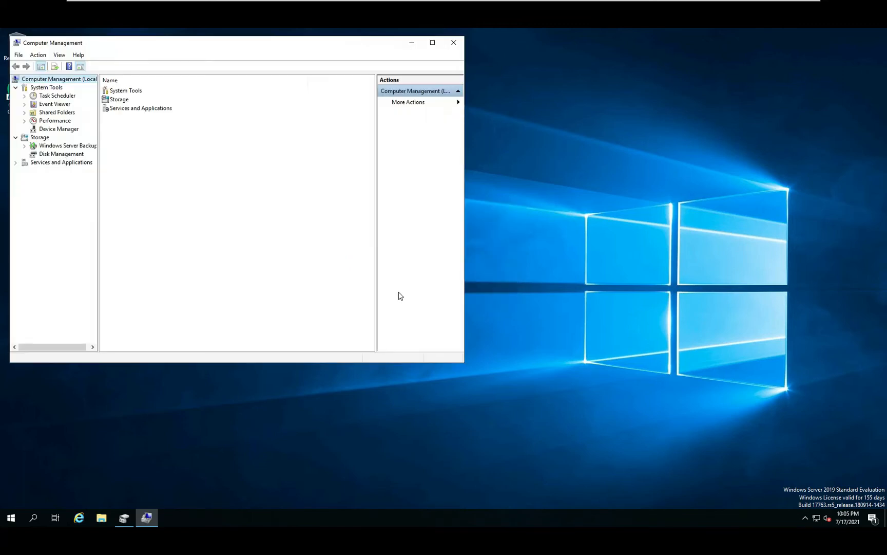
Step: View the disks under Storage > Disk Management in Computer Management, and close the console
drag(303, 47, 433, 67)
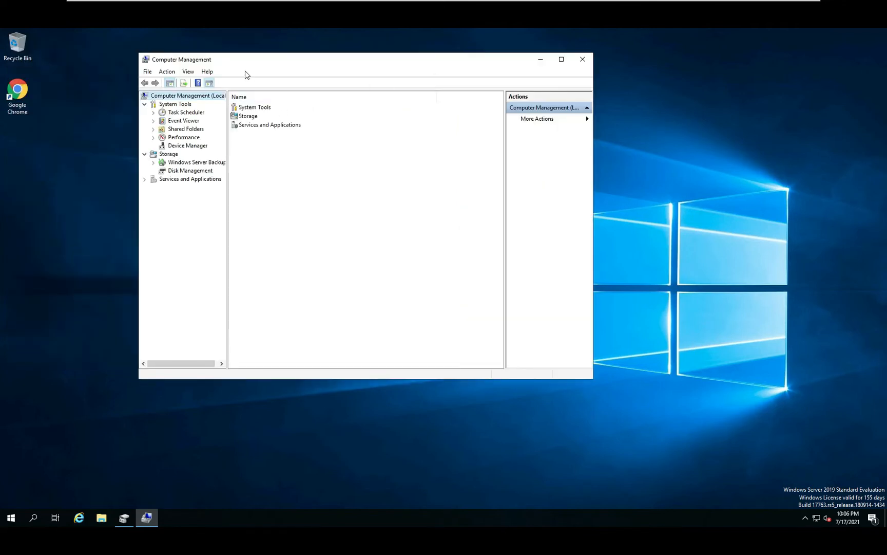
click(185, 171)
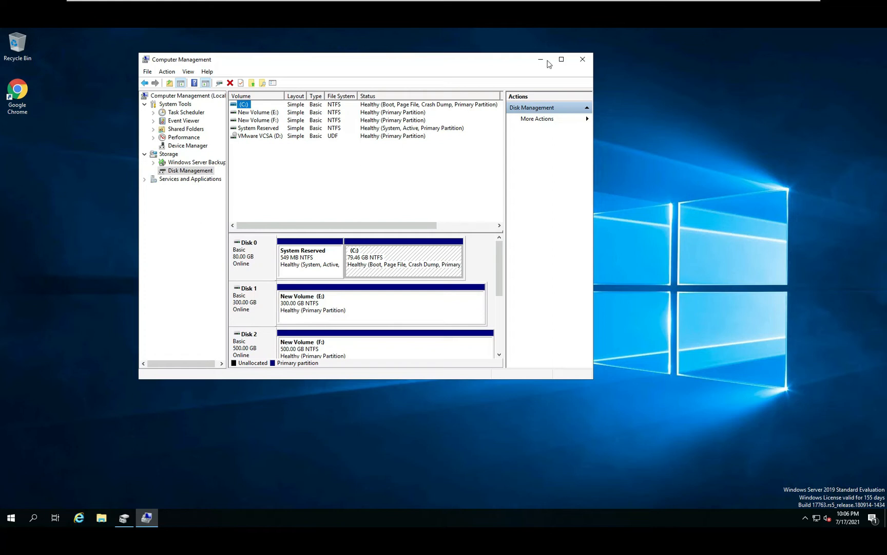
click(588, 62)
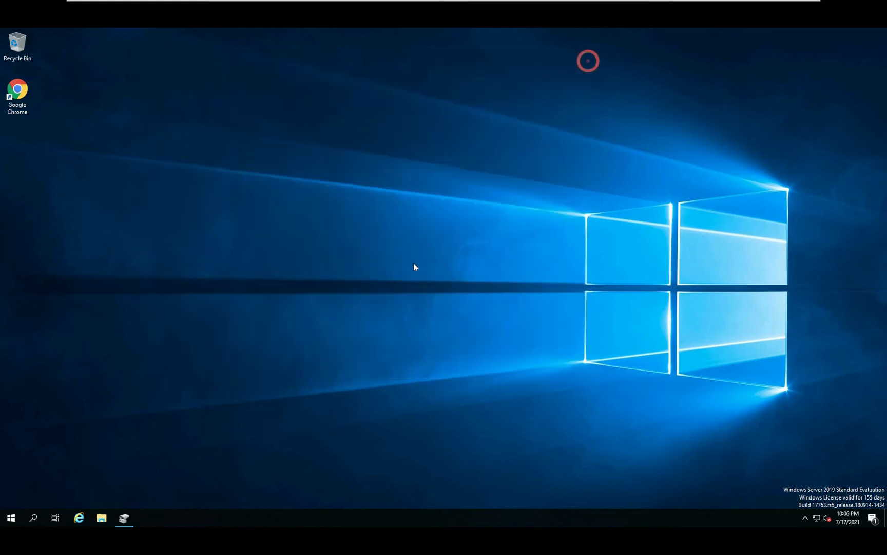
Step: Restore the standalone Disk Management window and select the 60 GB unallocated space on Disk 3
click(131, 519)
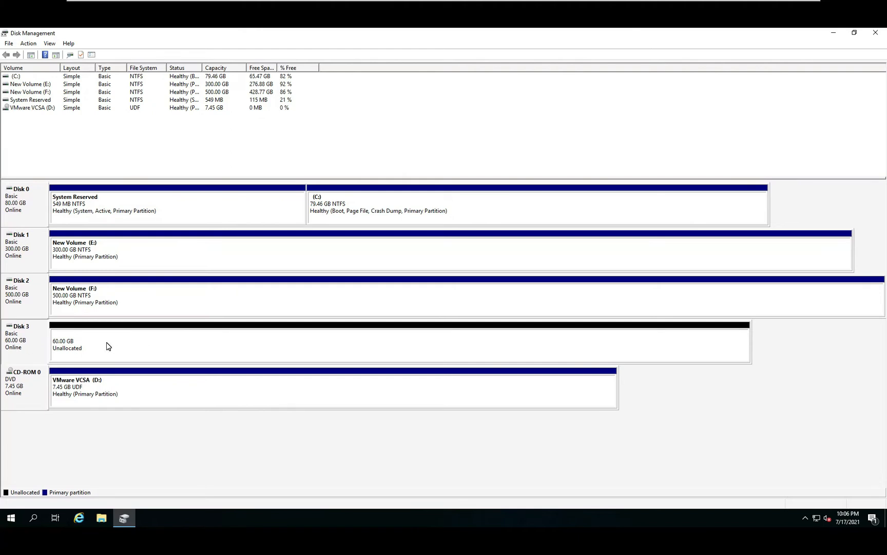
click(66, 340)
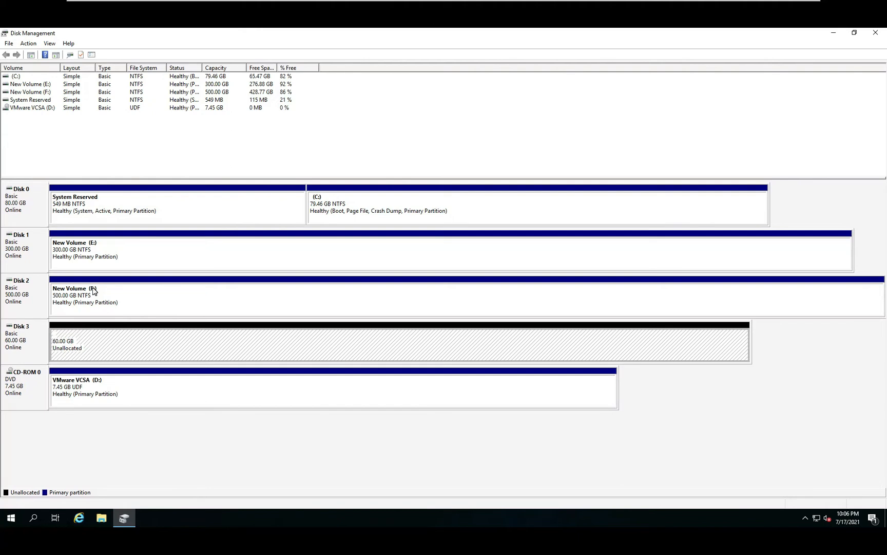
click(30, 205)
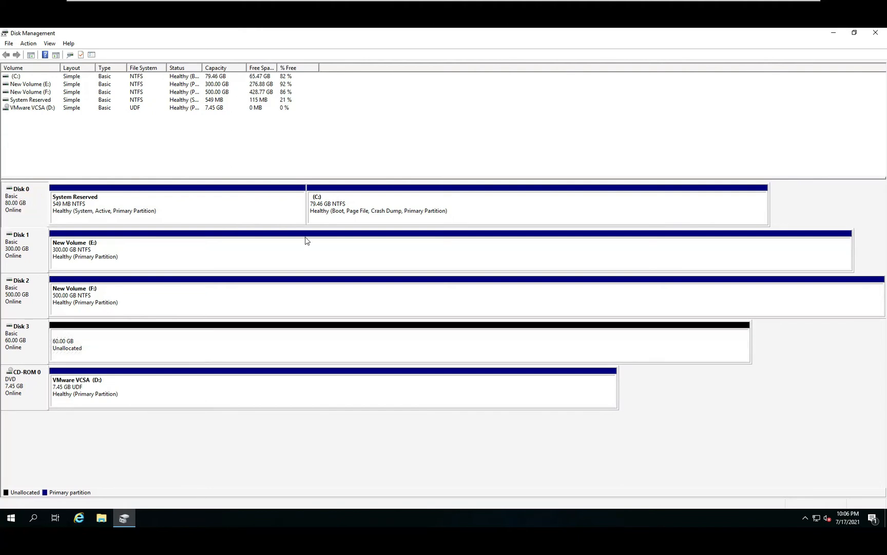
click(383, 210)
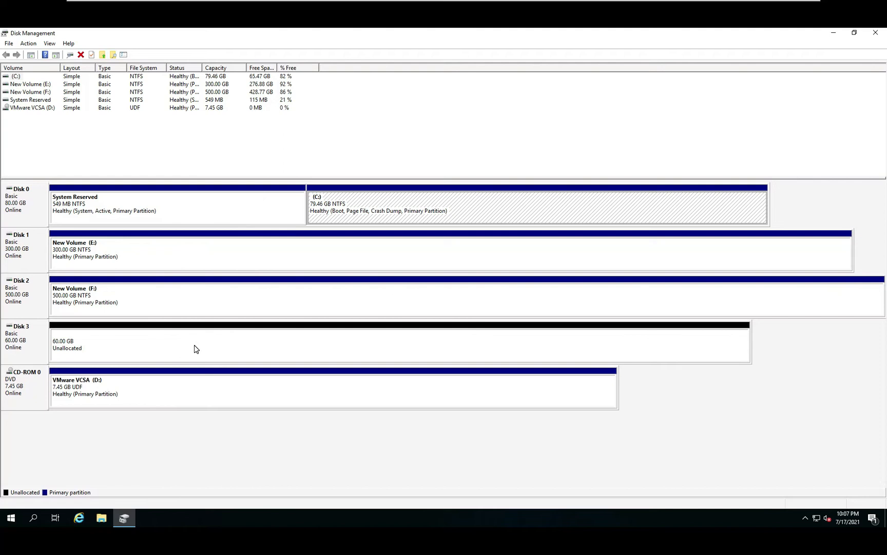
click(248, 347)
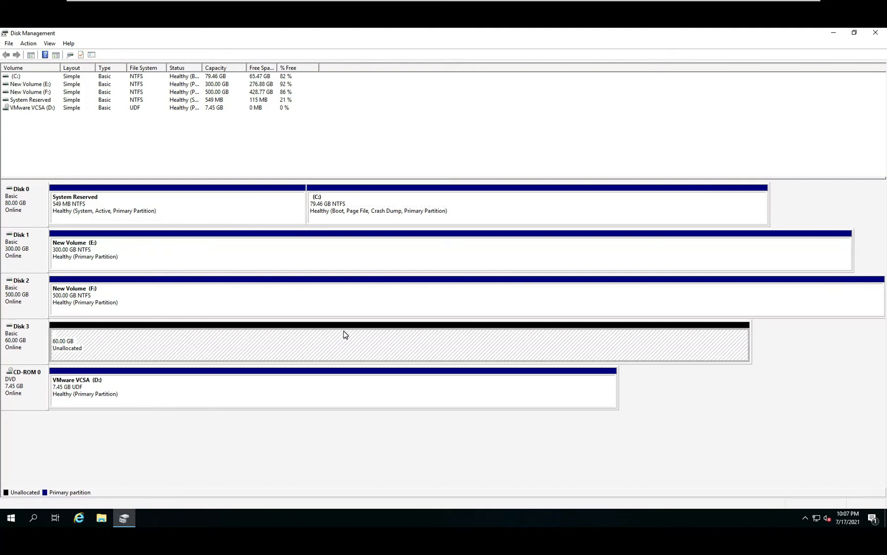
Step: Start a new simple volume in Disk 3's unallocated space and set its size to 10000 MB
right_click(301, 338)
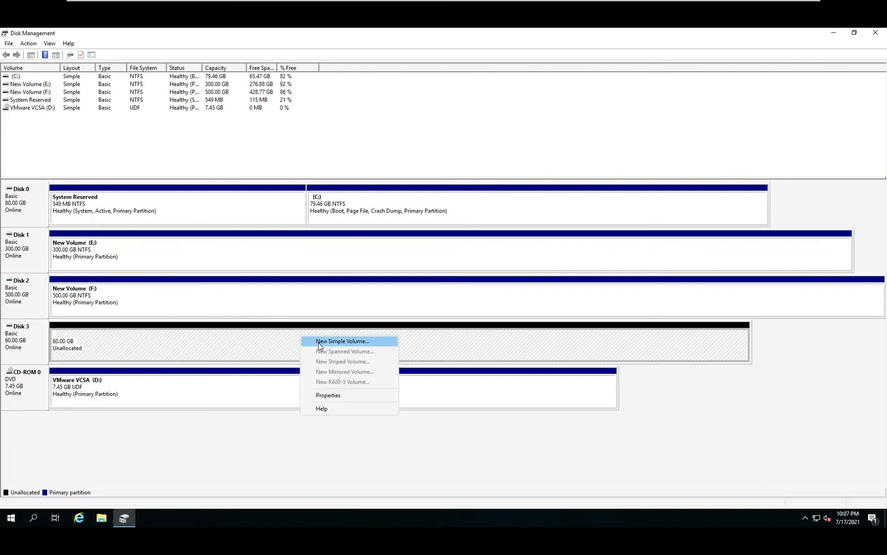
click(318, 342)
click(183, 242)
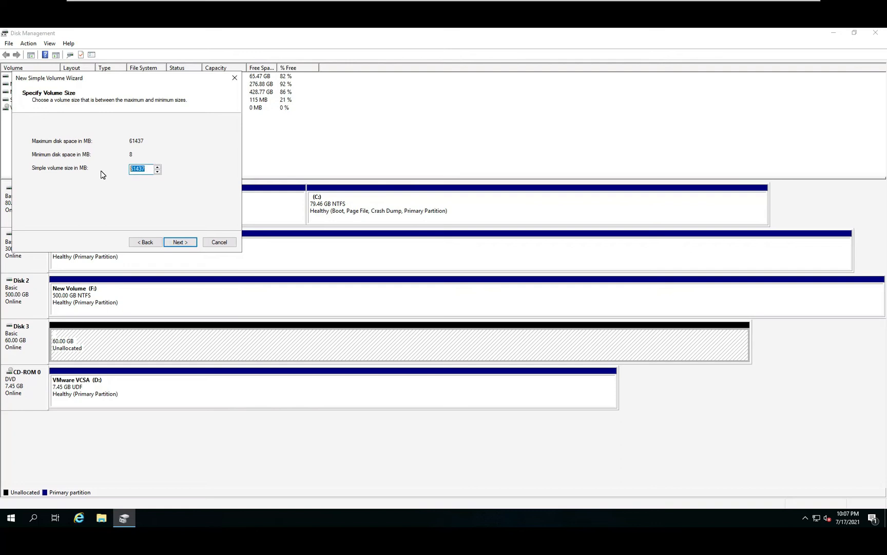
key(BackSpace)
text(10000)
click(180, 242)
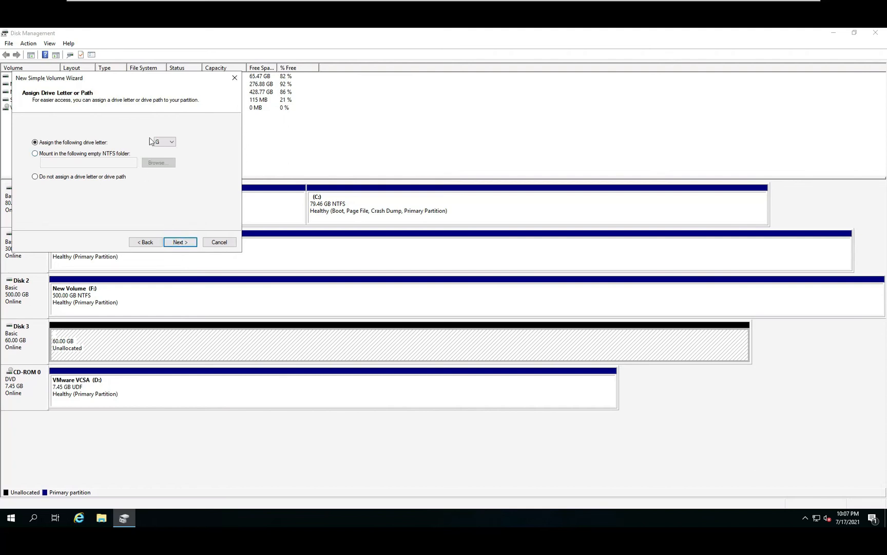
Step: Move the volume wizard clear of the disk list and assign drive letter G to the new volume
drag(154, 76, 534, 93)
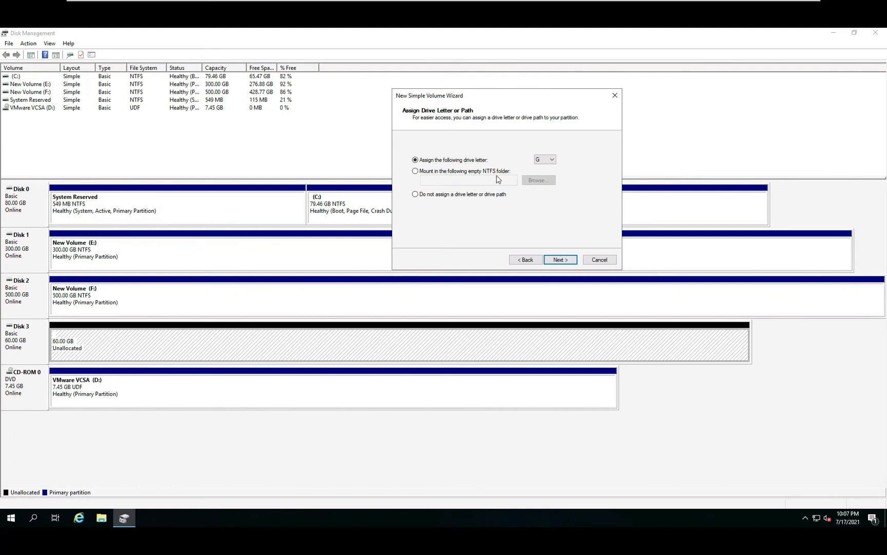
click(544, 160)
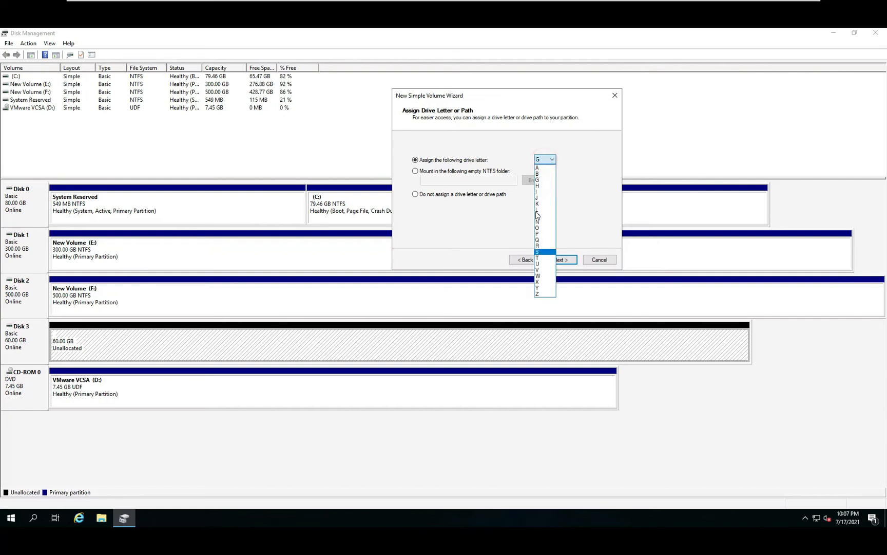
click(537, 179)
click(561, 260)
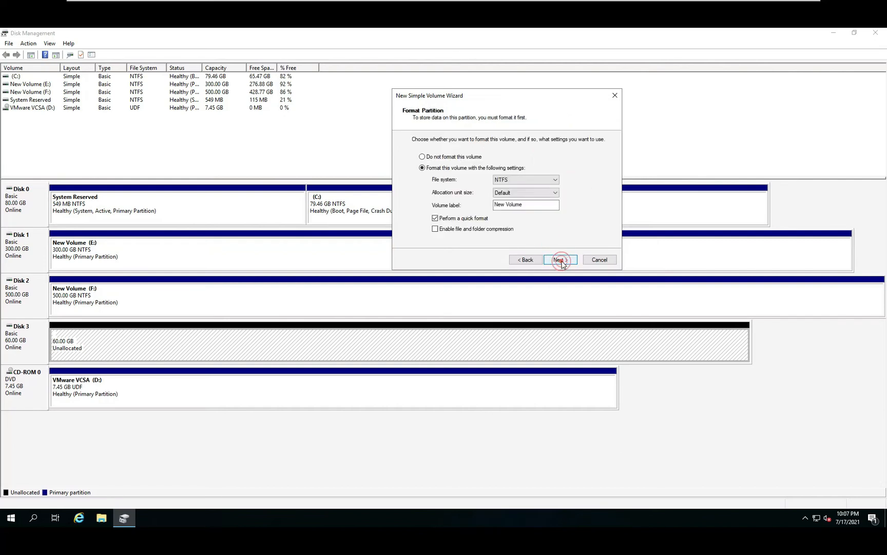
Step: Label the volume GyanZone, choose NTFS as its file system, and finish creating it with a quick format
triple_click(531, 202)
text(GyanZone)
click(513, 180)
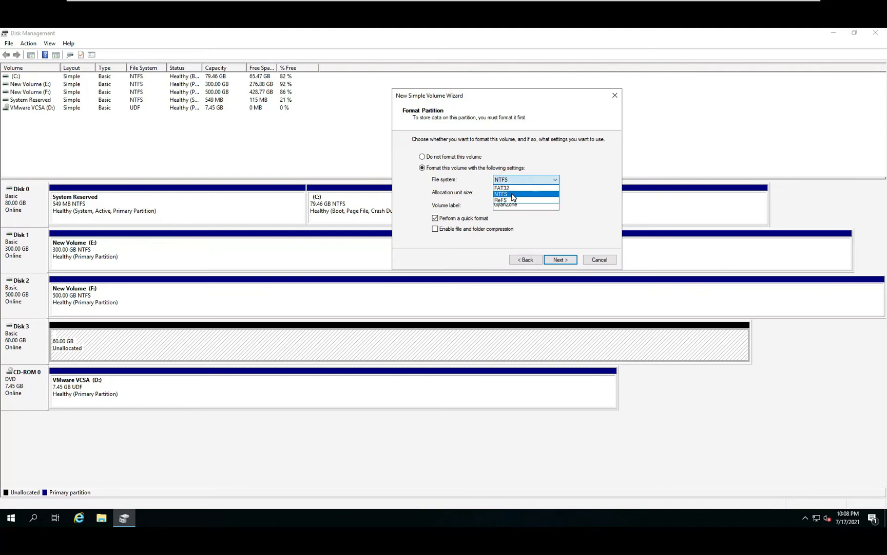
click(513, 196)
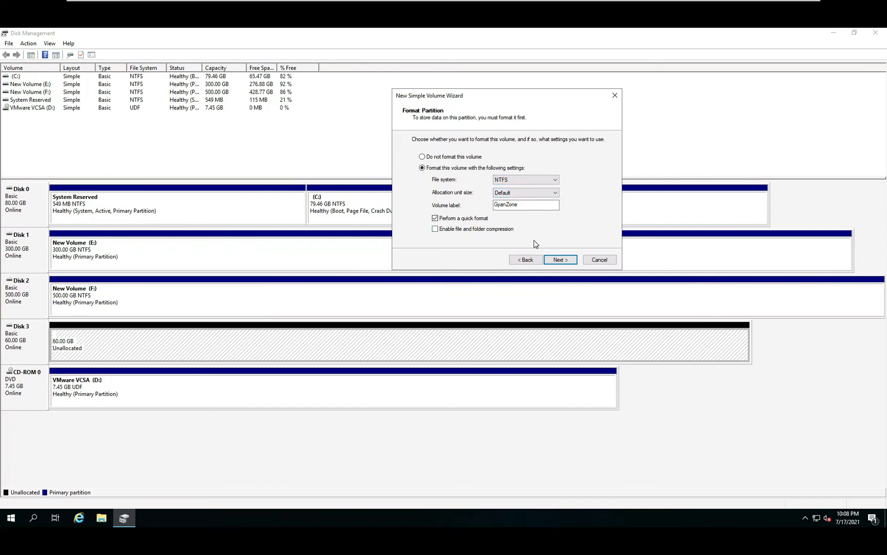
click(567, 263)
click(564, 259)
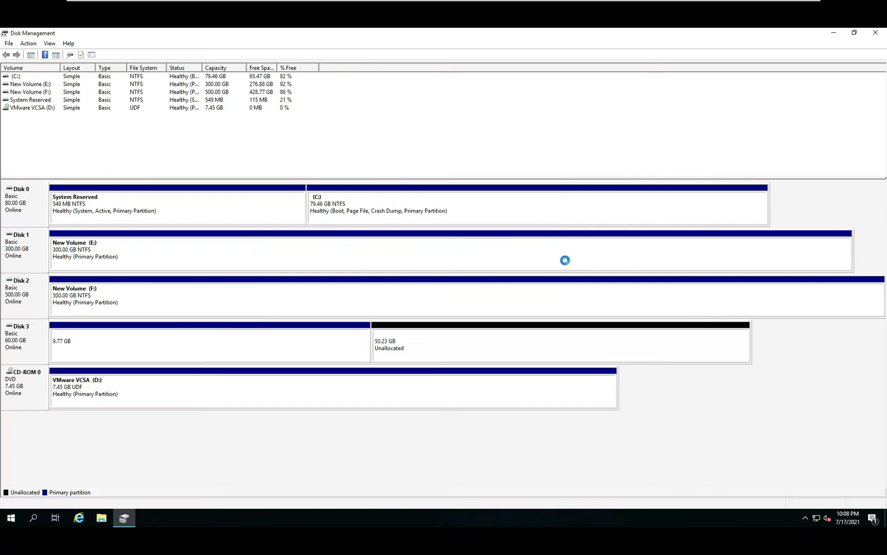
Step: Select the new G: volume on Disk 3 and check it among the drives of This PC in File Explorer
click(115, 340)
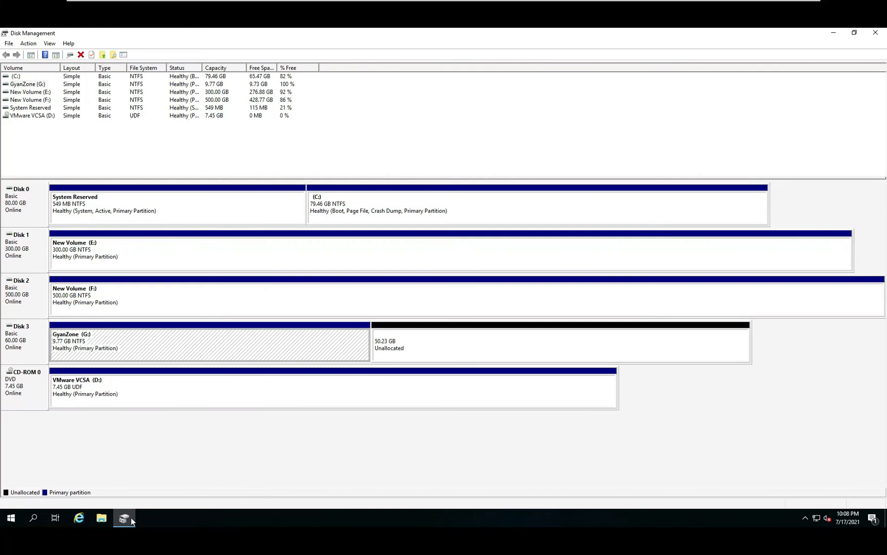
click(101, 518)
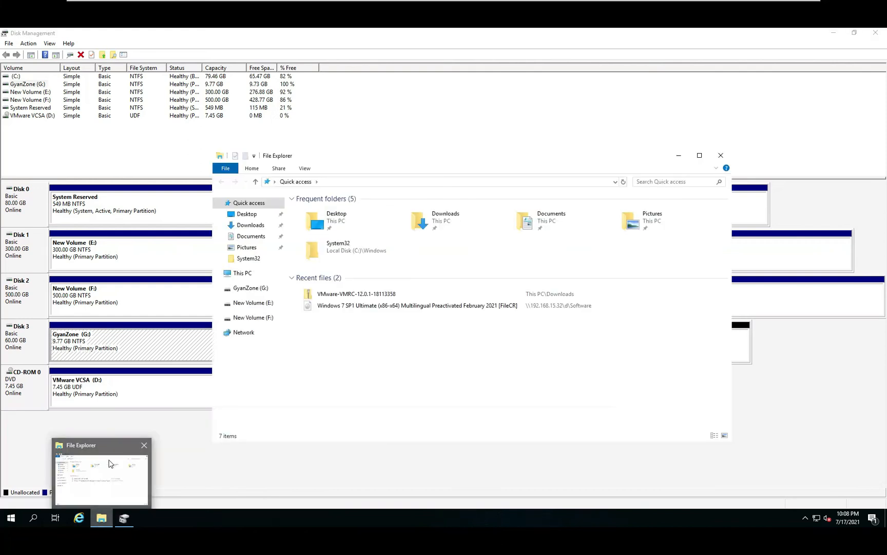
click(241, 277)
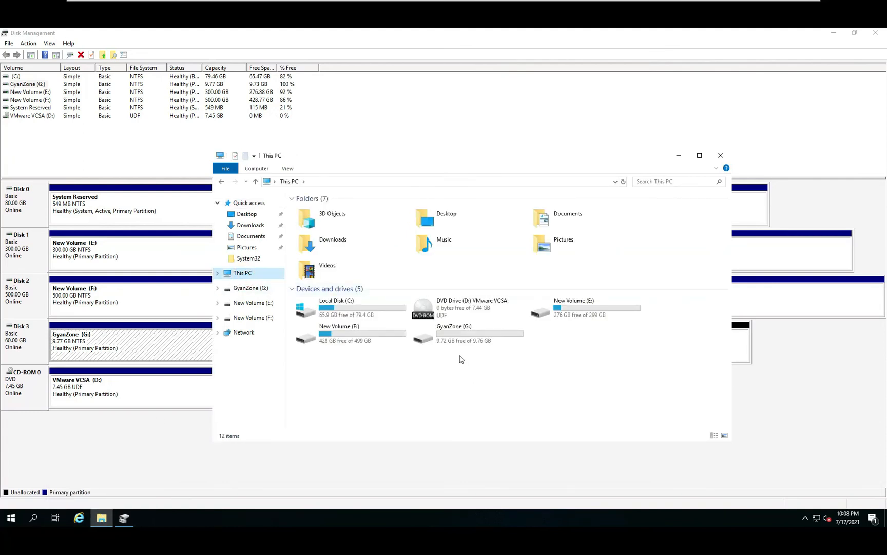
mouse_move(473, 336)
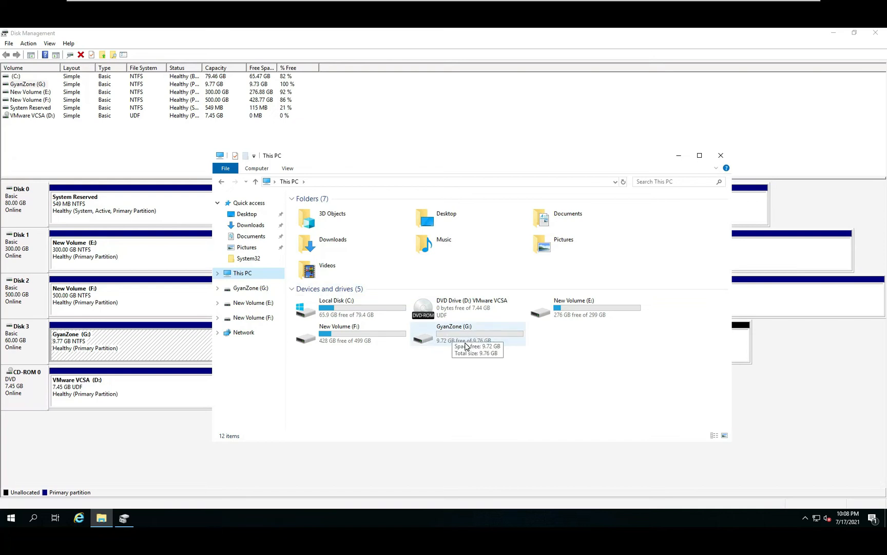
click(466, 337)
click(470, 356)
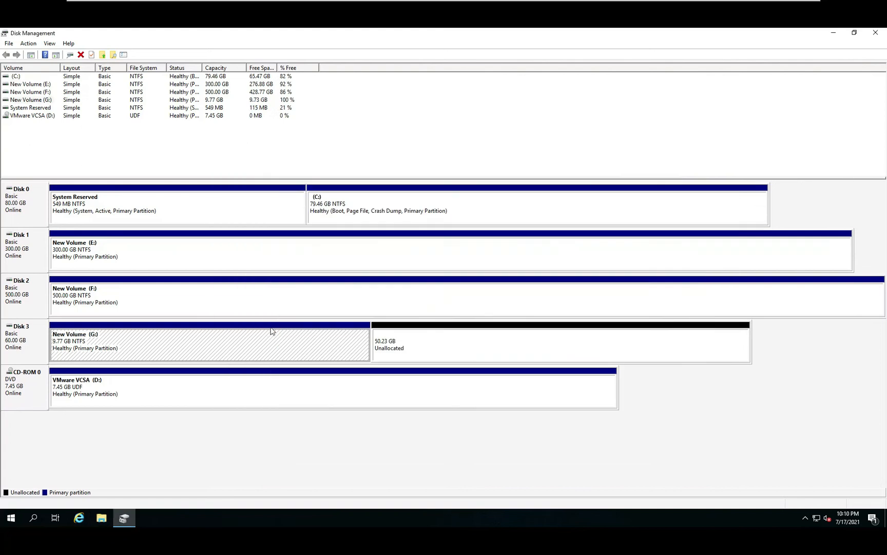
Step: Examine the actions available for the G: volume and compare it with the adjacent unallocated space on Disk 3
right_click(185, 336)
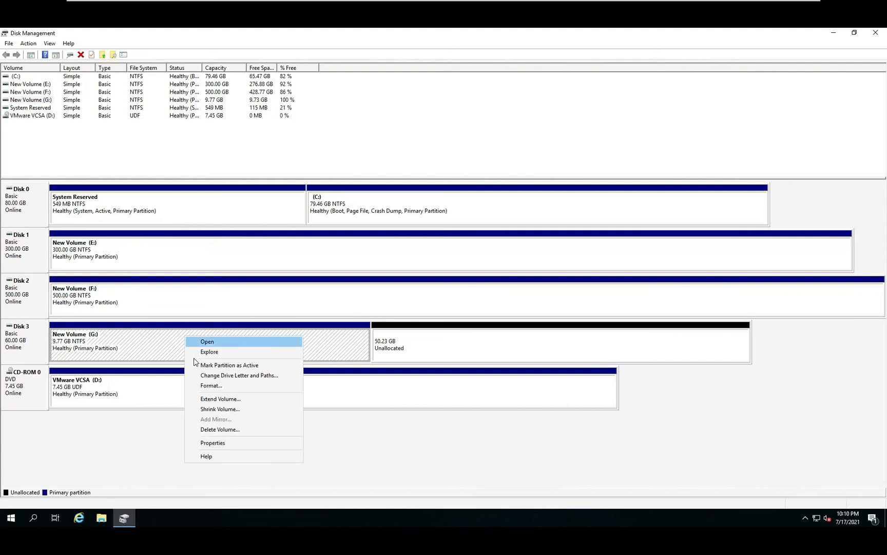
click(211, 401)
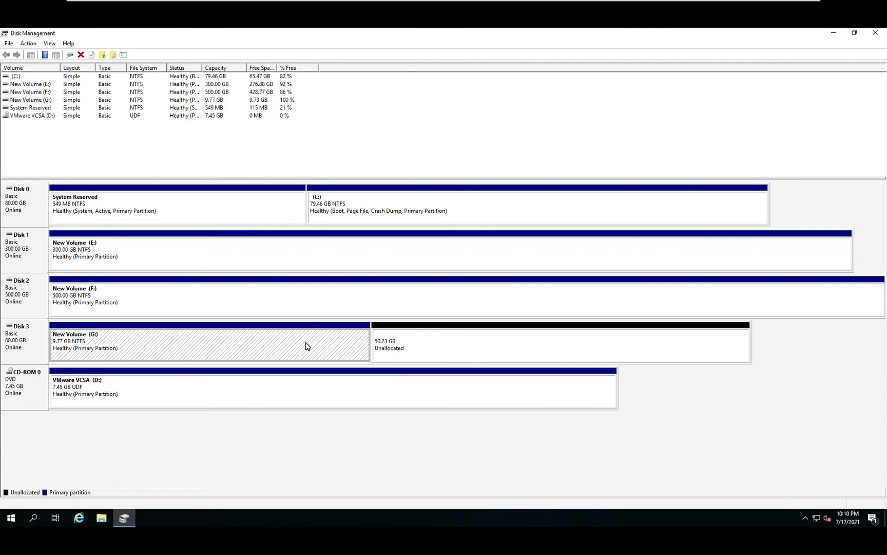
right_click(439, 340)
click(396, 349)
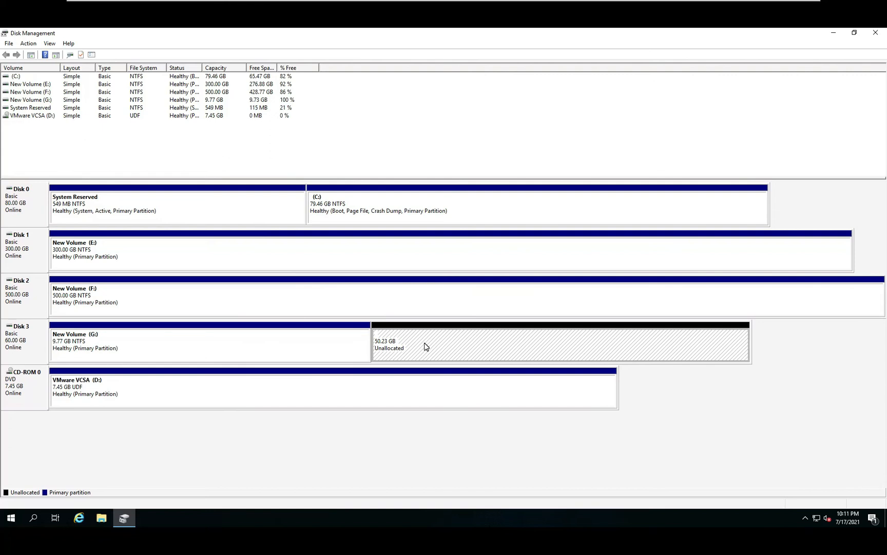
click(303, 355)
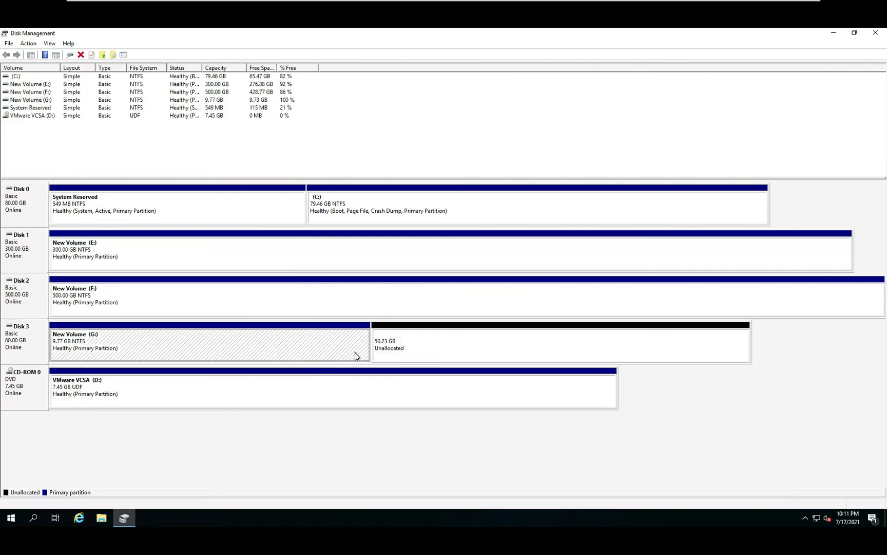
click(406, 345)
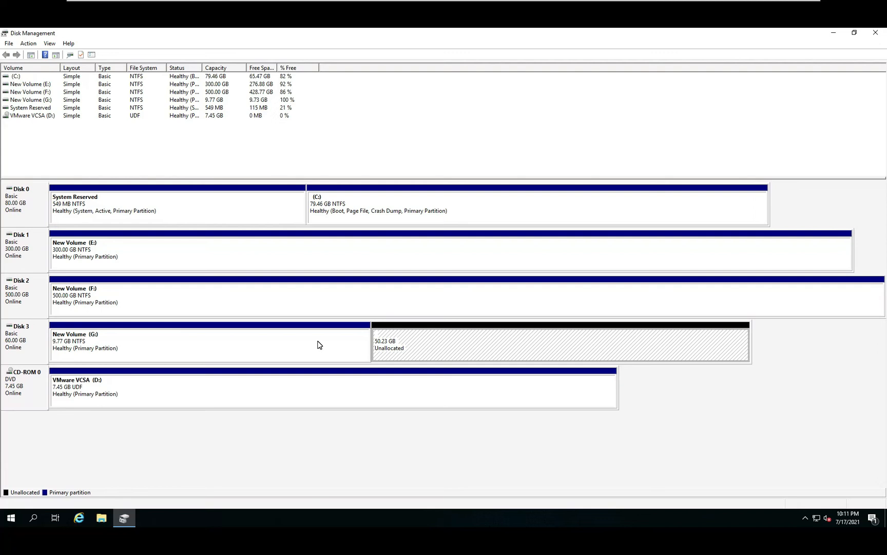
click(21, 352)
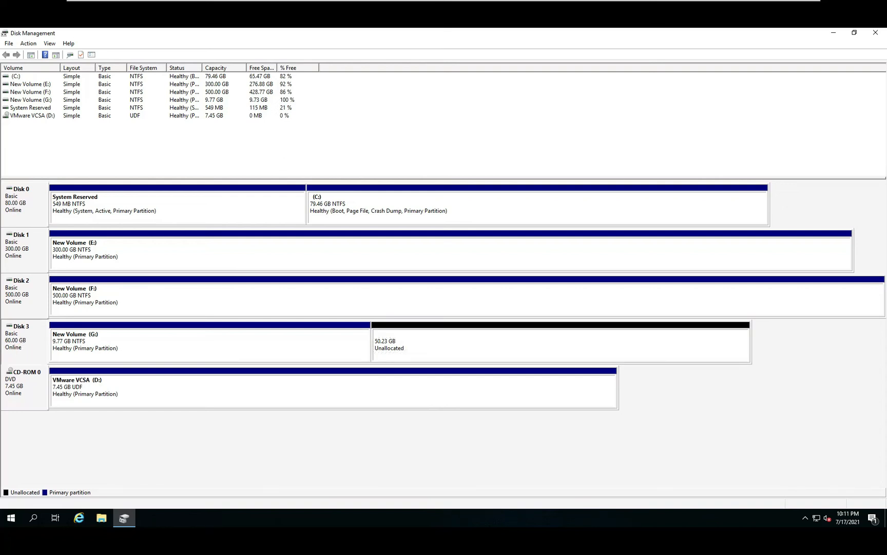
click(414, 341)
click(326, 342)
click(400, 341)
Step: Extend the G: volume by 5000 MB using the unallocated space on Disk 3
right_click(281, 348)
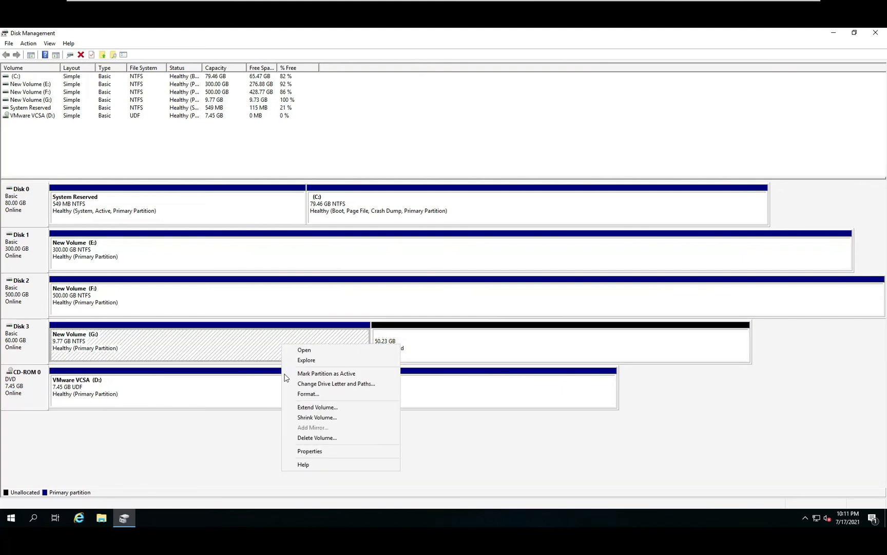
click(299, 408)
click(183, 251)
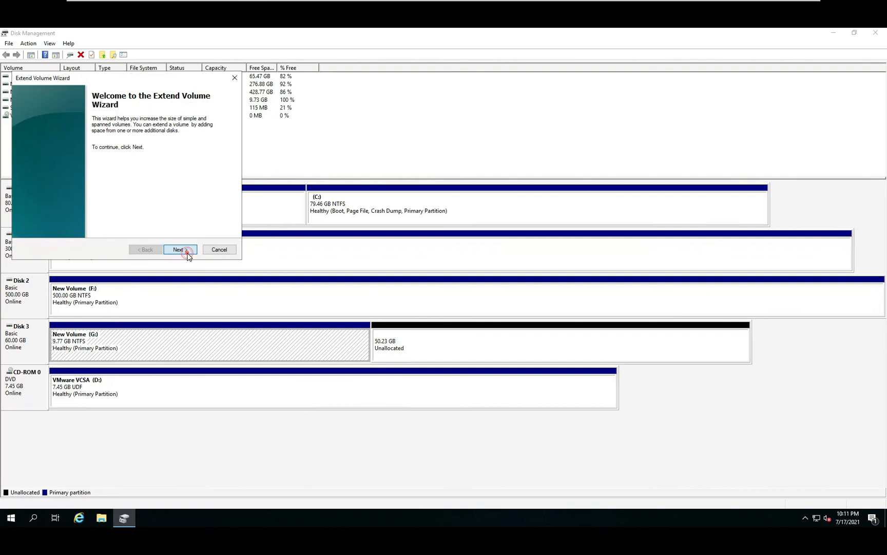
click(180, 224)
drag(180, 224, 93, 227)
text(5000)
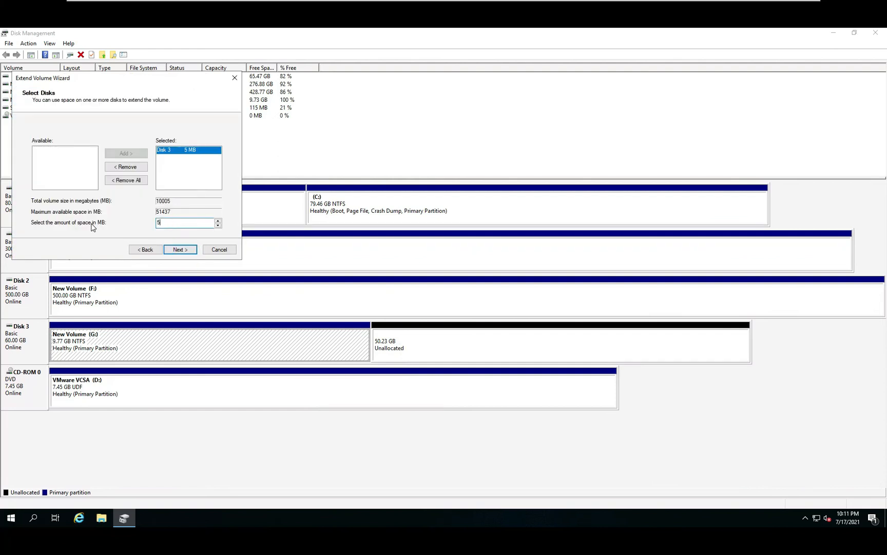
click(179, 250)
click(182, 249)
Step: Examine the G: and H: volumes and the remaining unallocated space on Disk 3, including the actions available for that space
click(185, 339)
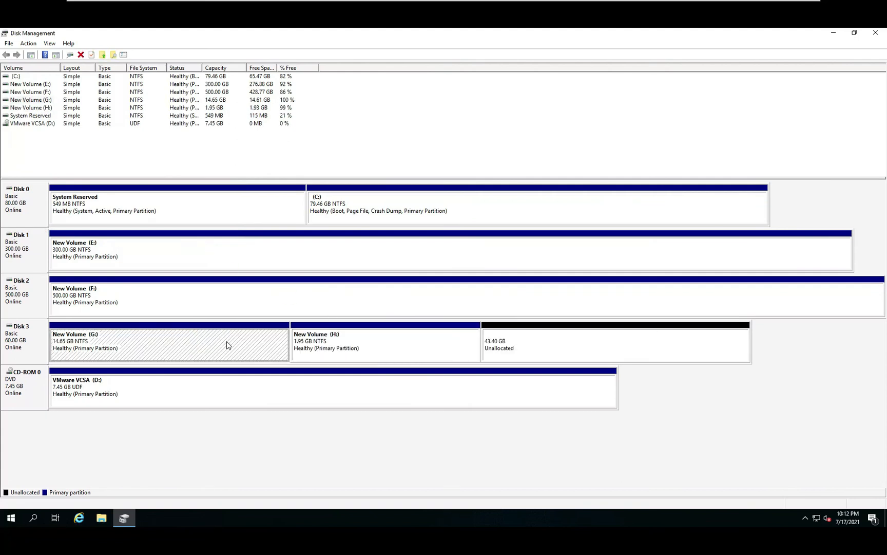
click(513, 348)
click(319, 351)
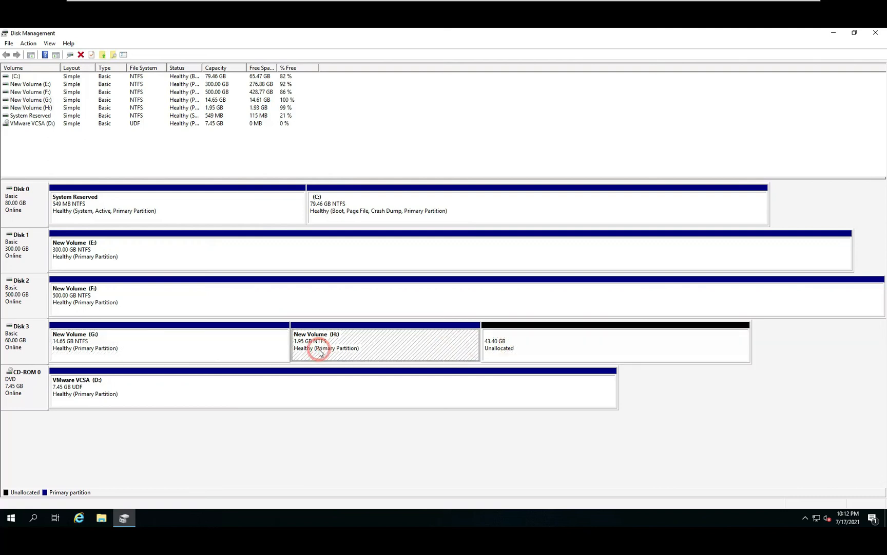
click(374, 343)
click(510, 340)
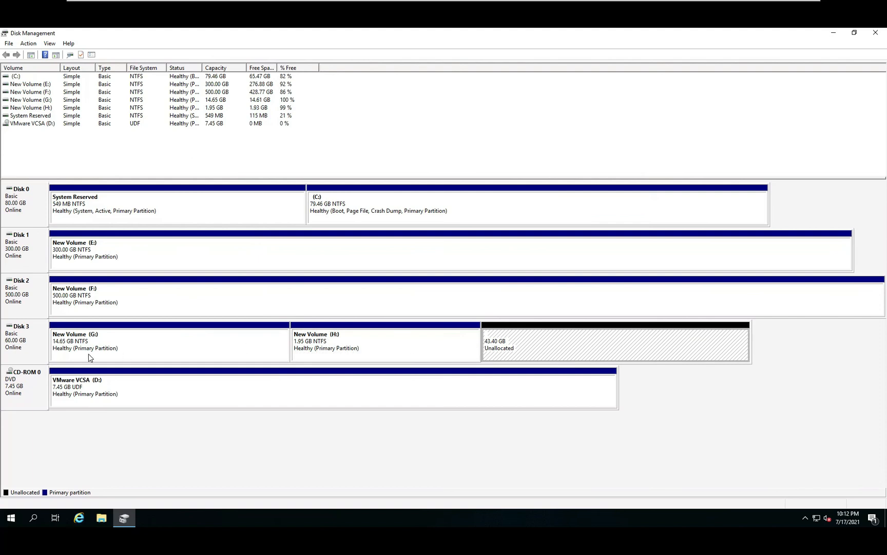
click(119, 350)
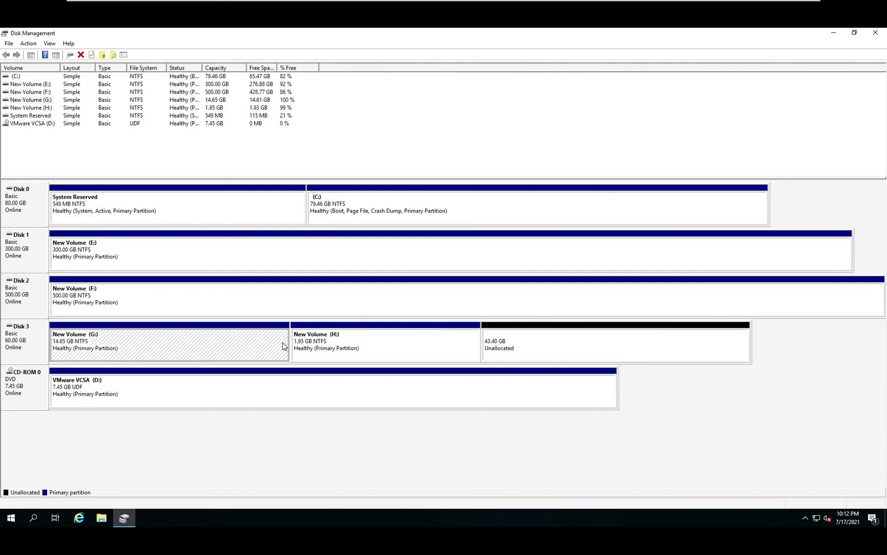
click(423, 346)
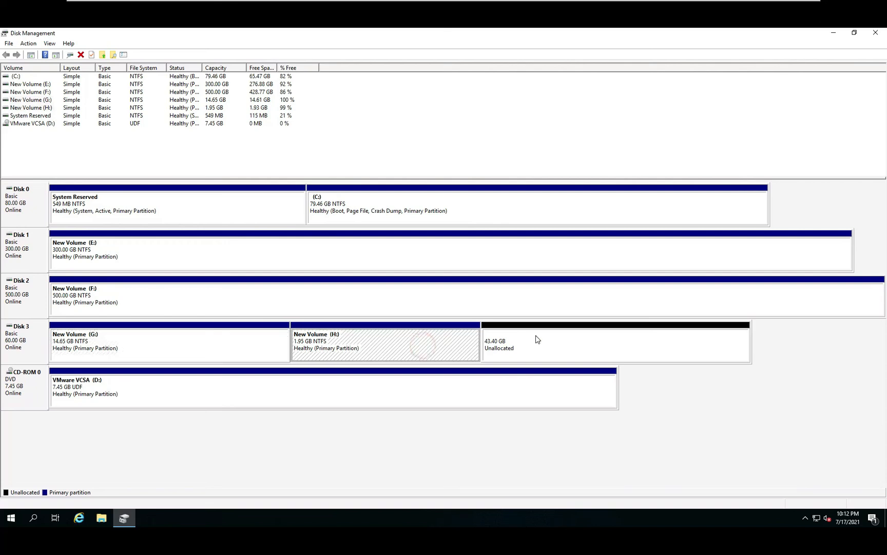
right_click(538, 339)
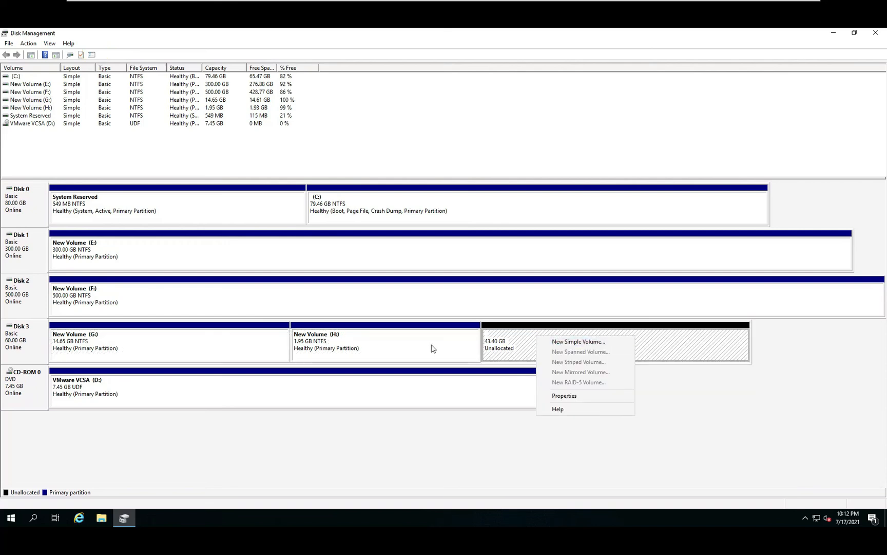
click(386, 347)
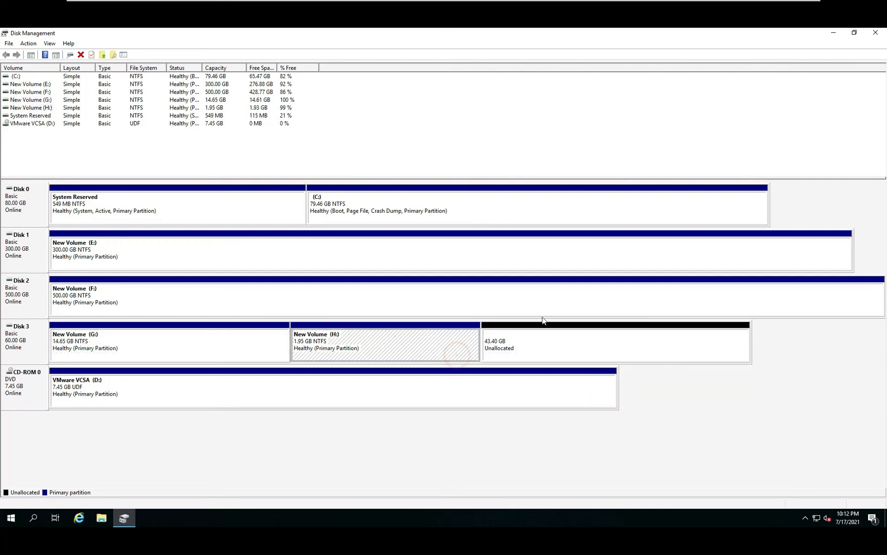
click(357, 347)
Step: Inspect the I: and H: volumes on Disk 3 and check the new drives under This PC in File Explorer
click(521, 345)
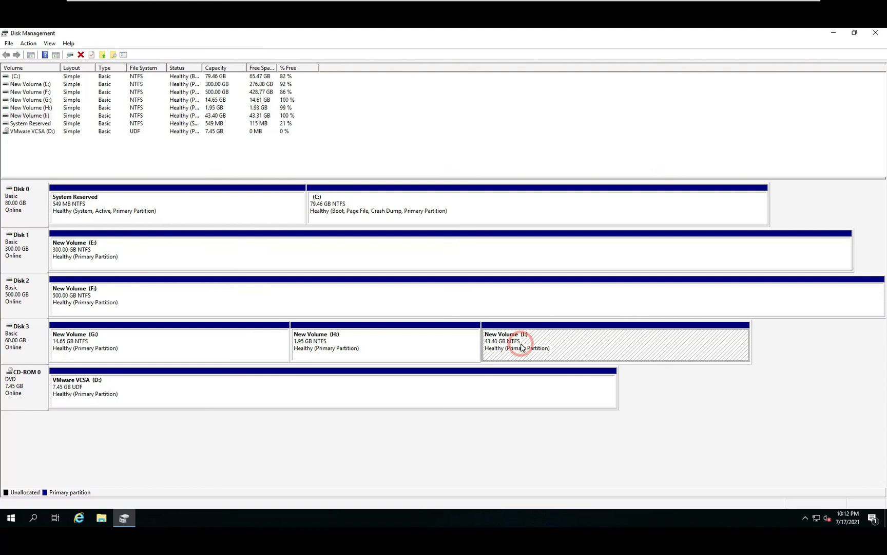
click(343, 348)
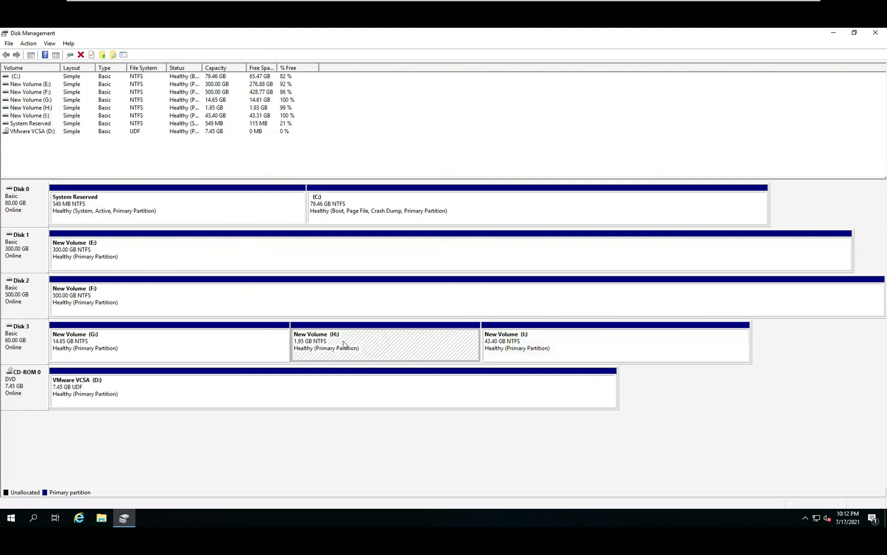
click(552, 342)
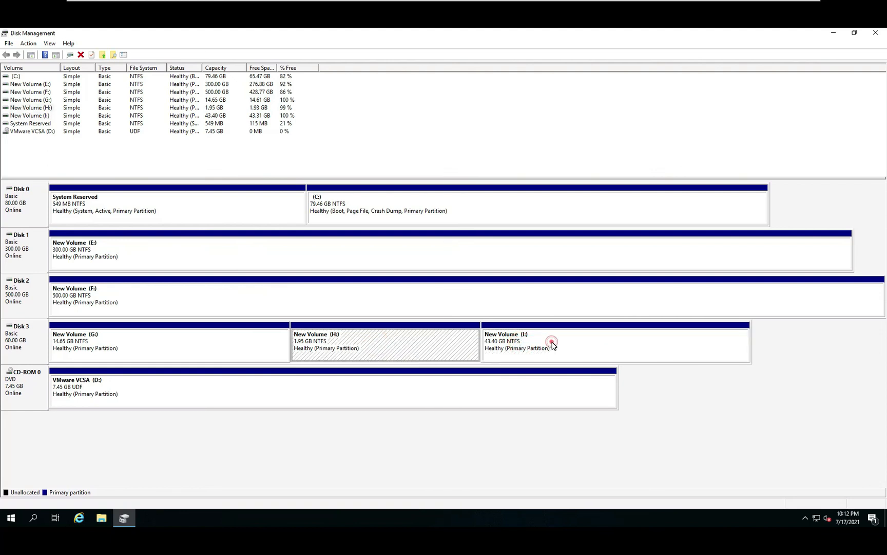
click(101, 519)
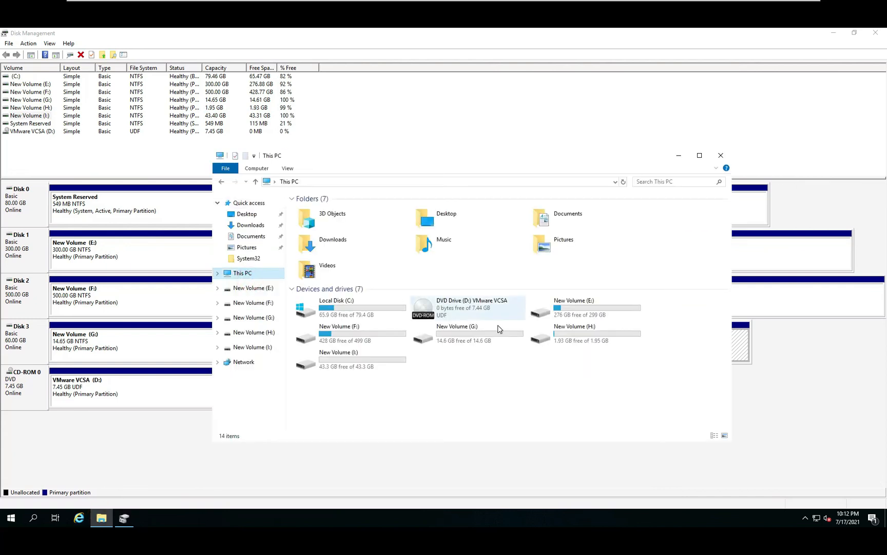
click(590, 340)
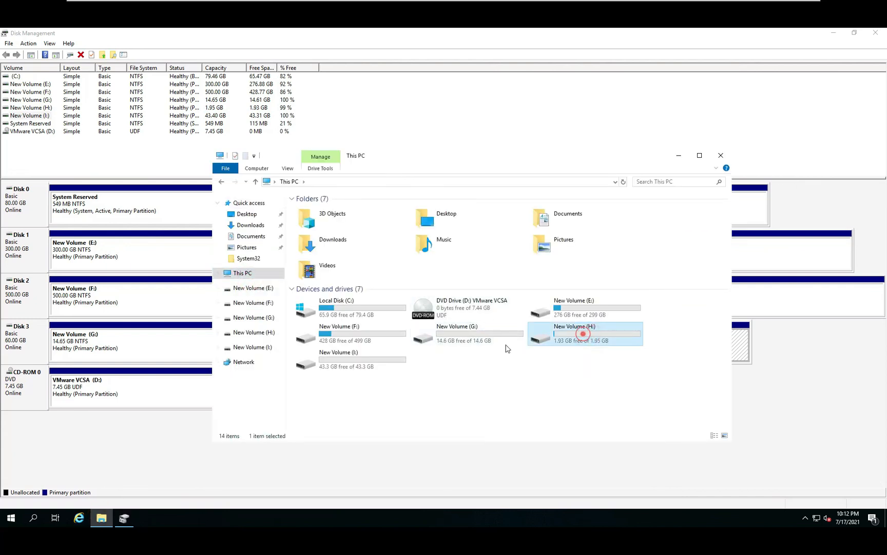
Step: Delete the H: volume on Disk 3 in Disk Management
click(679, 156)
right_click(419, 347)
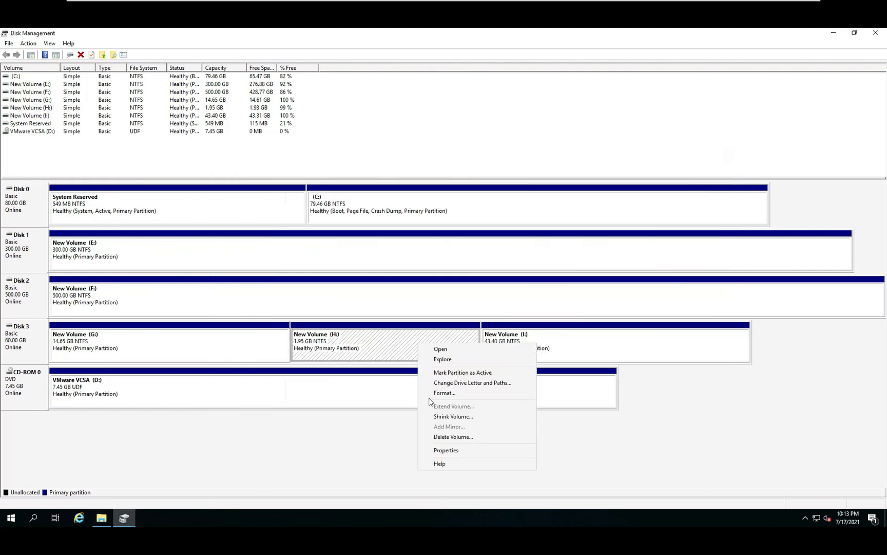
click(449, 437)
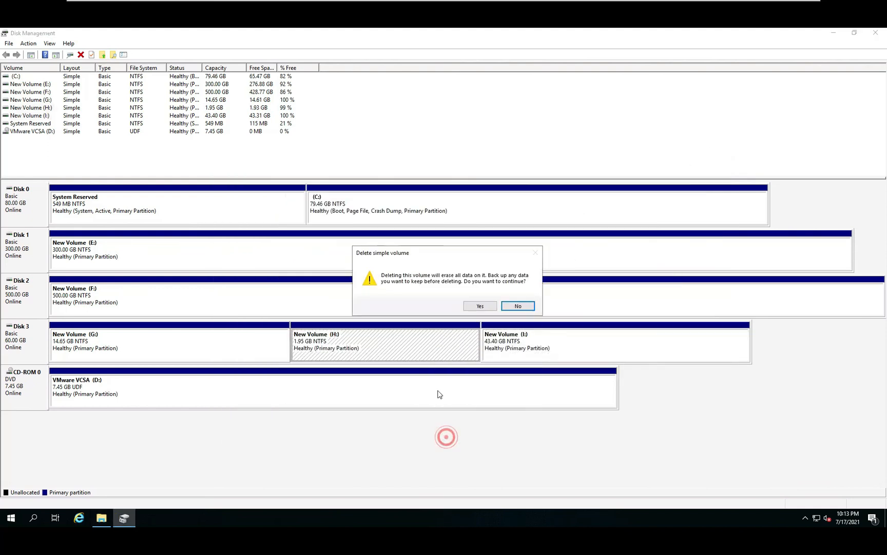
click(475, 305)
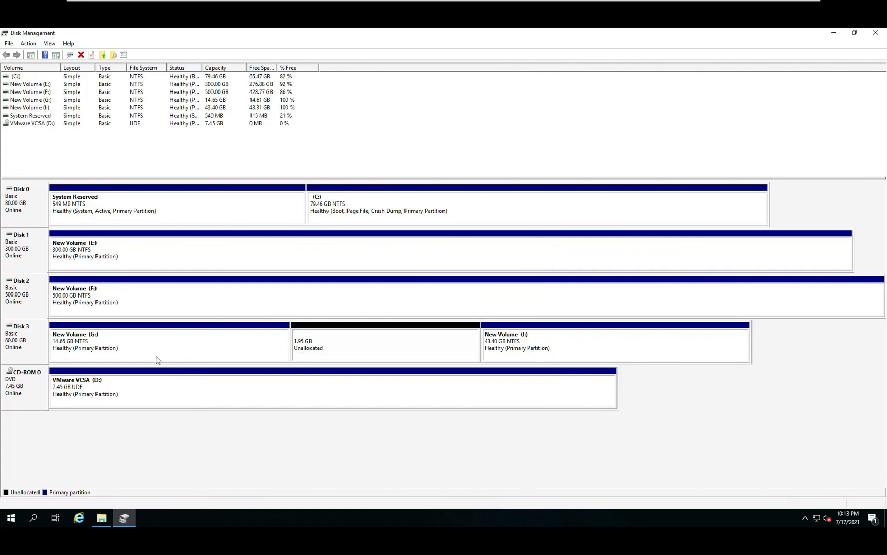
Step: Extend the G: volume on Disk 3 with all of the adjacent unallocated space
right_click(240, 346)
click(265, 407)
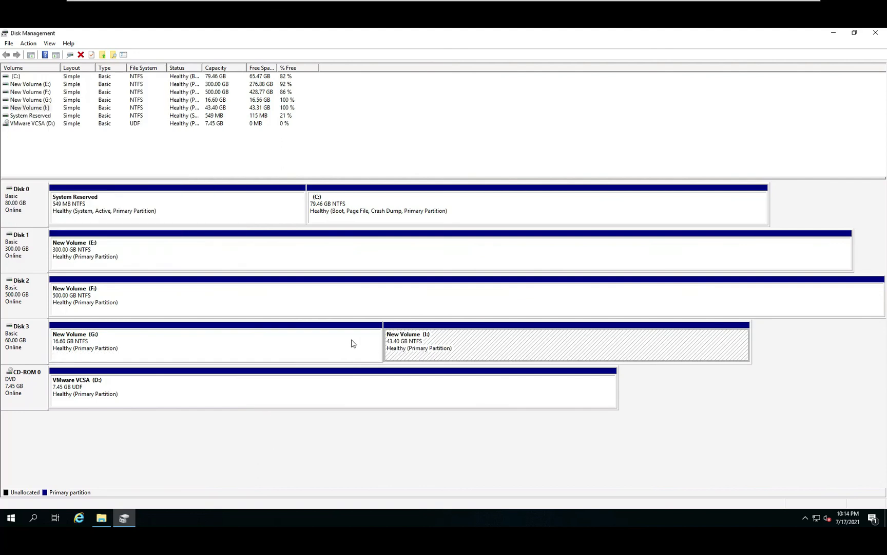
click(348, 341)
click(279, 347)
Step: Shrink the G: volume on Disk 3 by 13877 MB
right_click(282, 350)
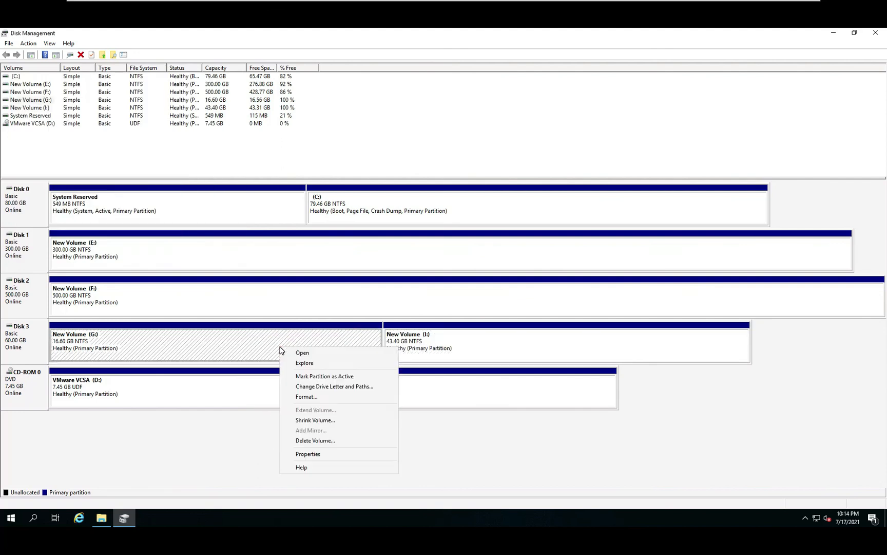
click(309, 421)
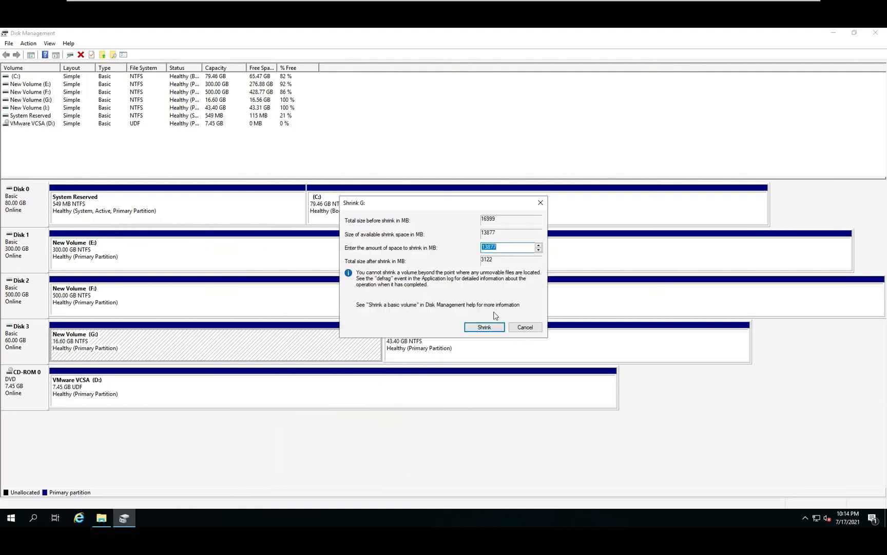
click(484, 327)
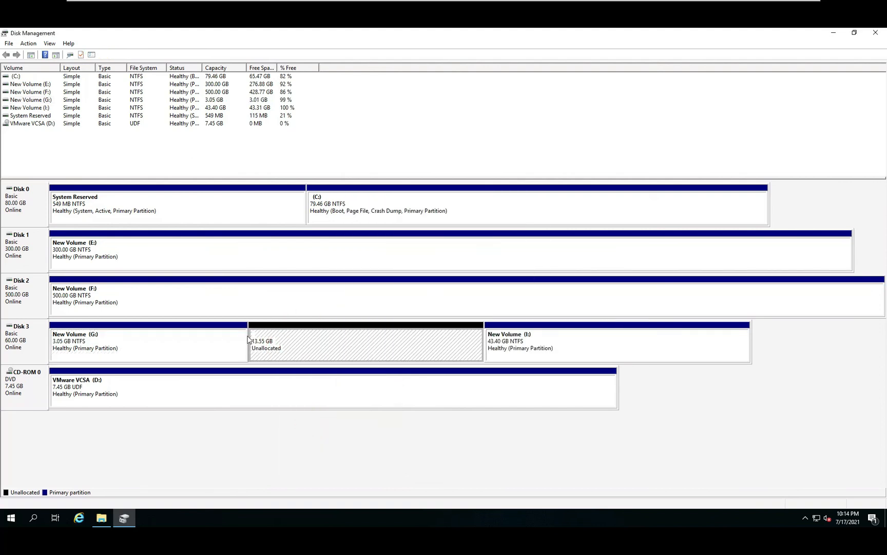
Step: In File Explorer, create a folder named fgfd on the I: drive and make two copies of it there
right_click(534, 344)
click(402, 412)
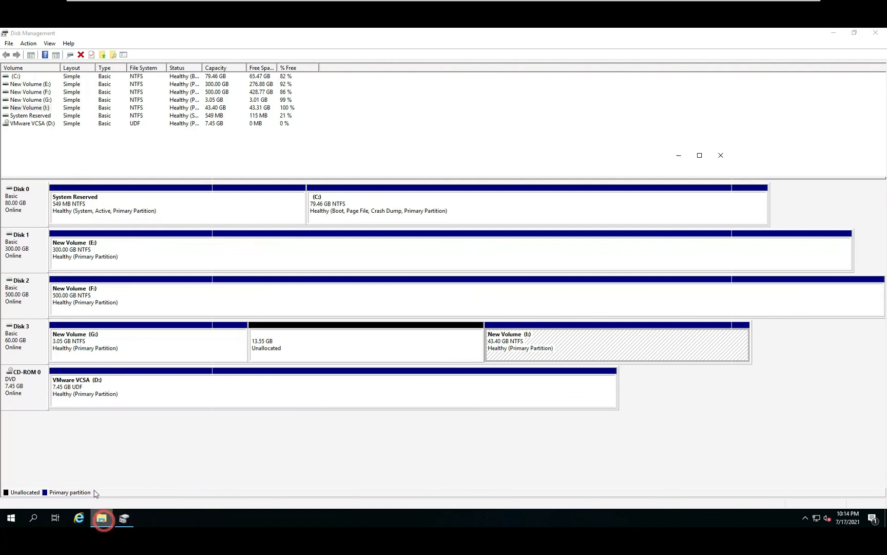
click(577, 383)
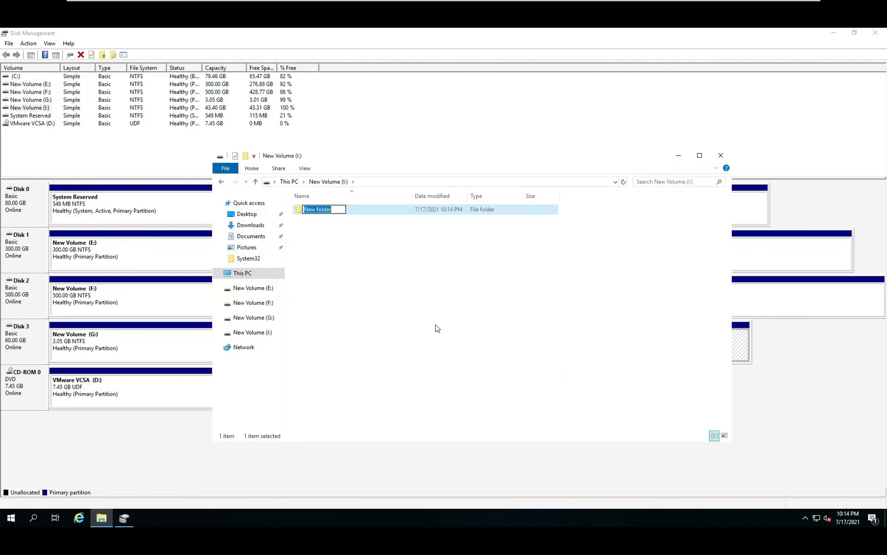
text(fgfd)
key(Return)
key(ctrl+v)
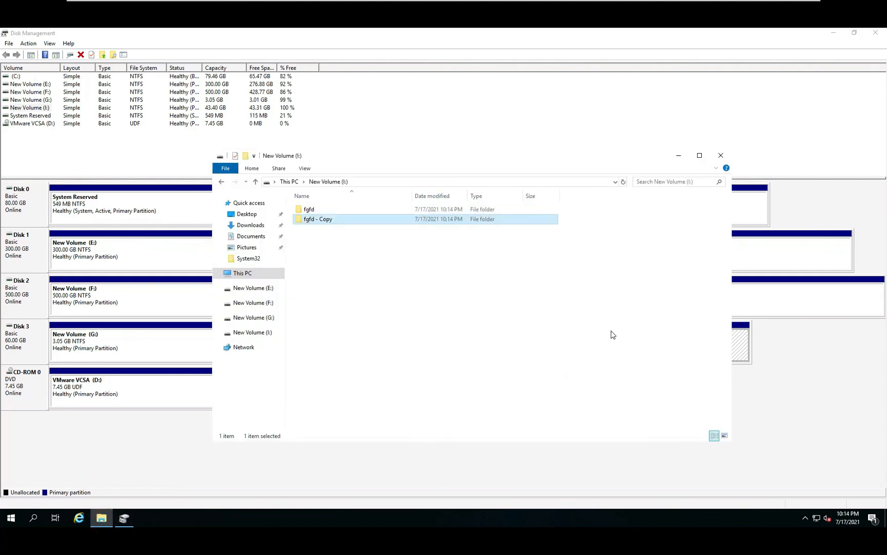
key(ctrl+v)
click(721, 155)
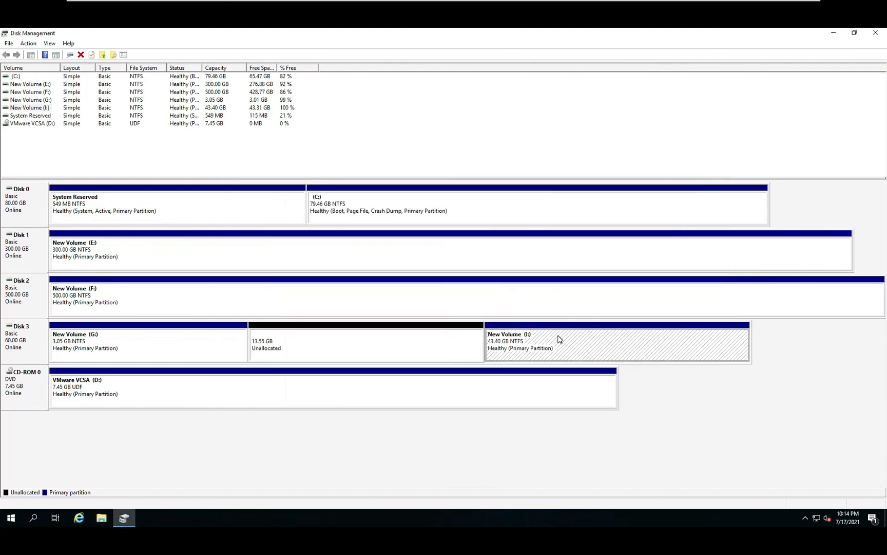
Step: Remove the drive letter from the I: volume on Disk 3
right_click(558, 335)
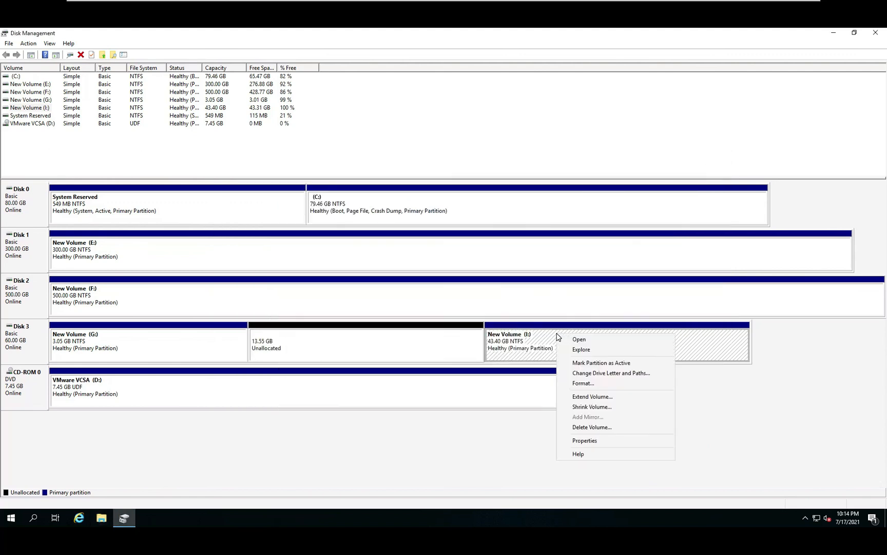
click(587, 374)
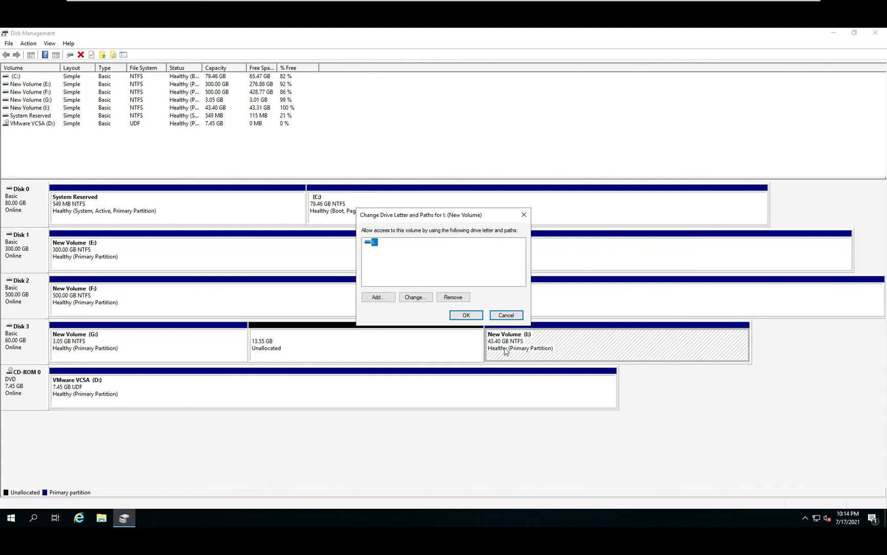
click(457, 298)
click(478, 305)
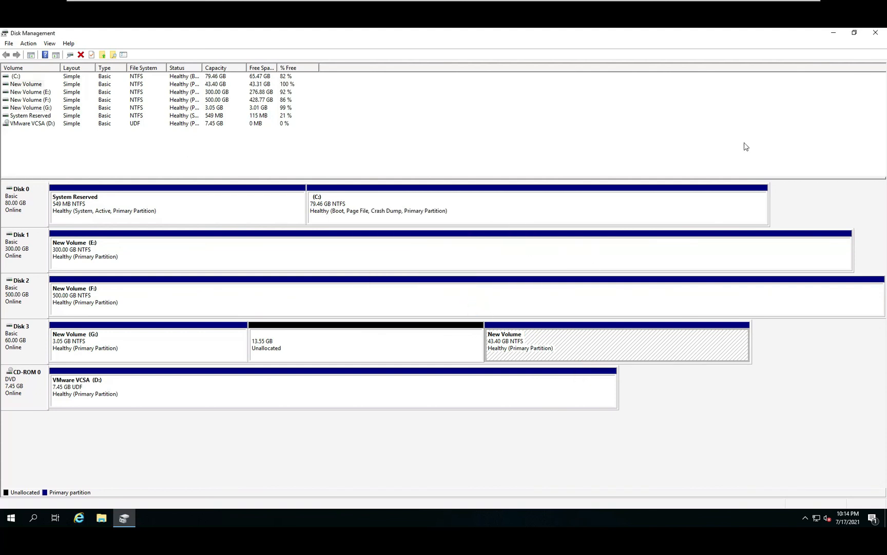
Step: Check in File Explorer whether the volume without a drive letter is listed under This PC
click(827, 31)
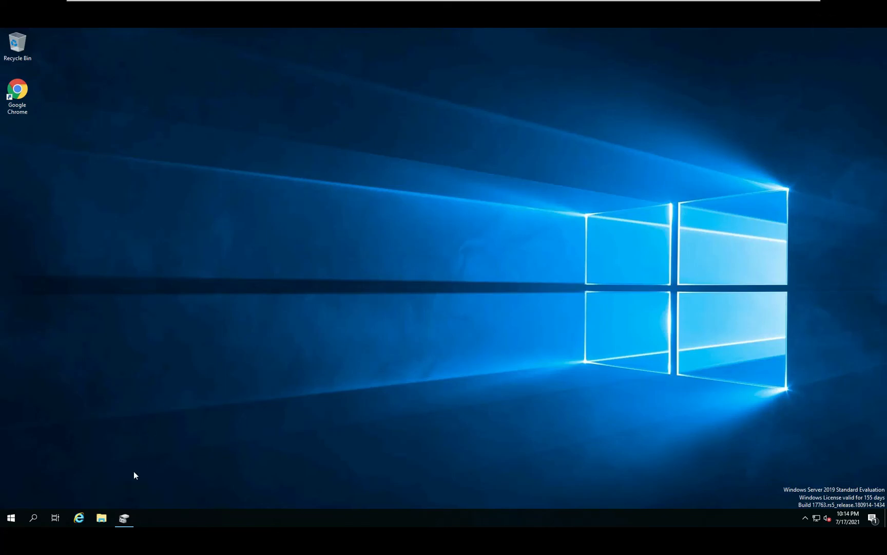
click(102, 521)
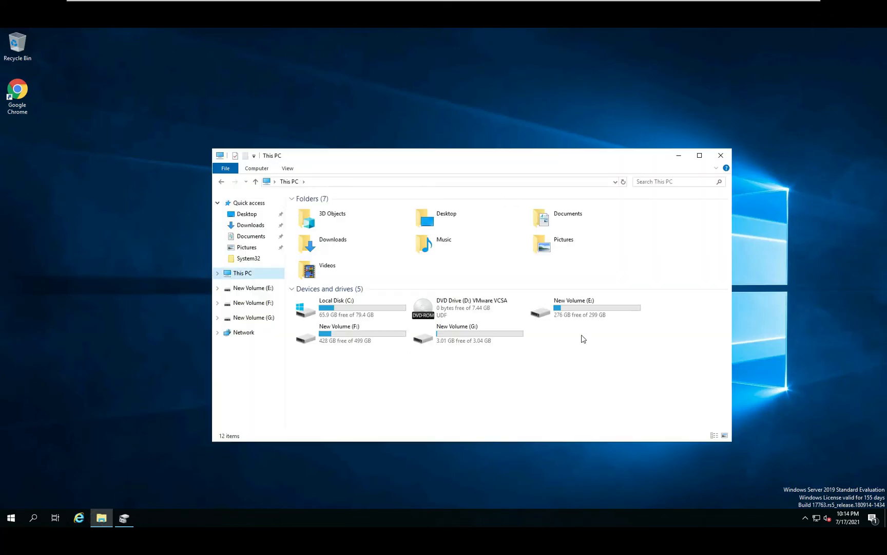
click(561, 347)
Step: In Disk Management, assign drive letter H to the Disk 3 volume that has no letter
click(123, 519)
right_click(540, 349)
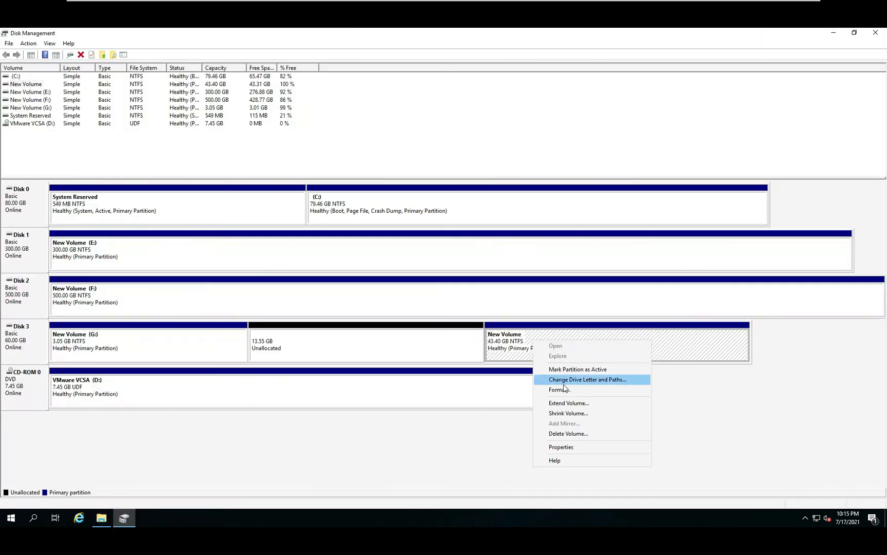
click(564, 380)
click(379, 296)
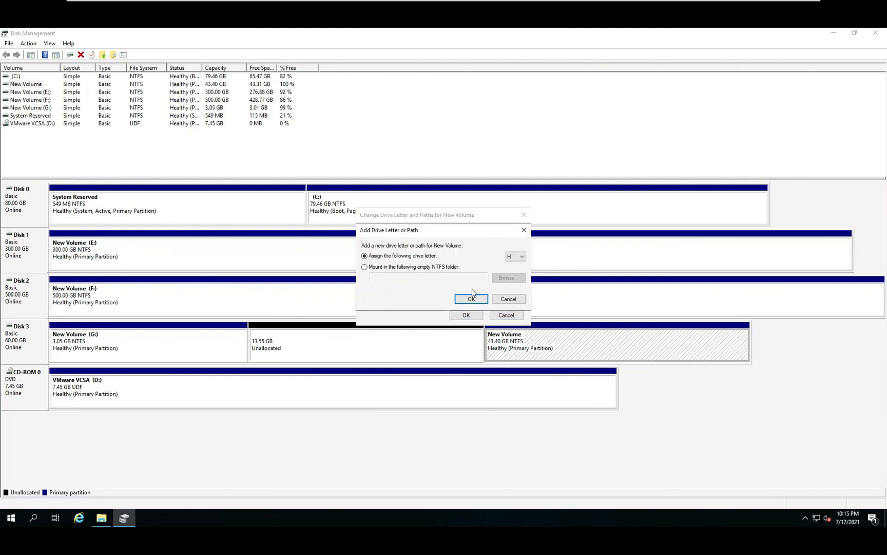
click(471, 299)
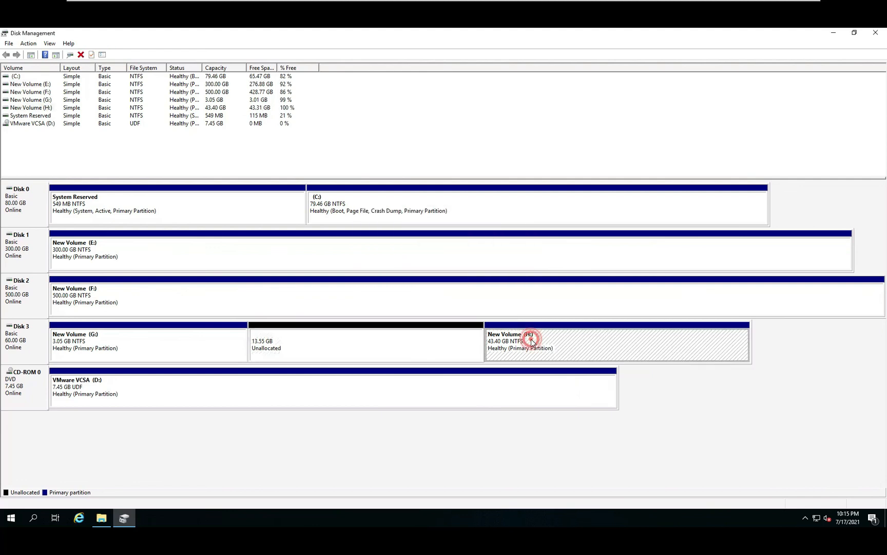
Step: Open the H: drive in File Explorer and check that its folders are still there
click(103, 518)
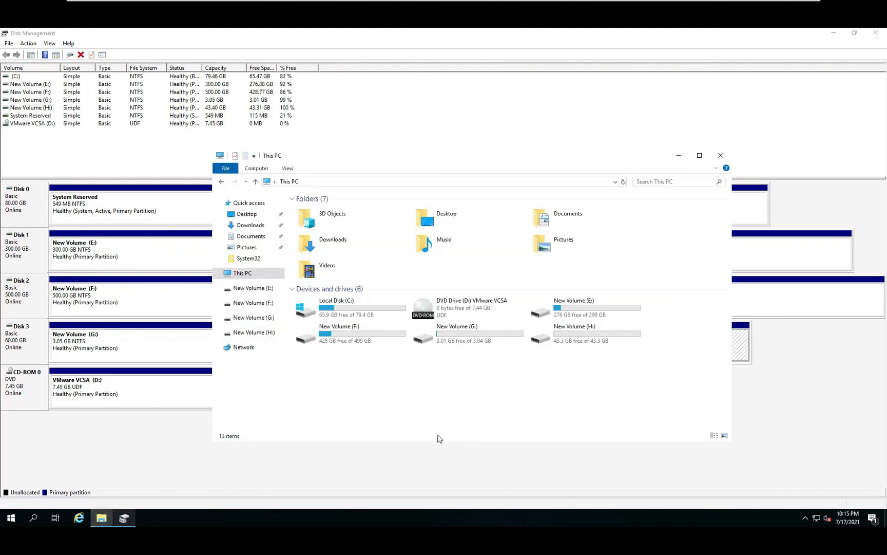
double_click(589, 345)
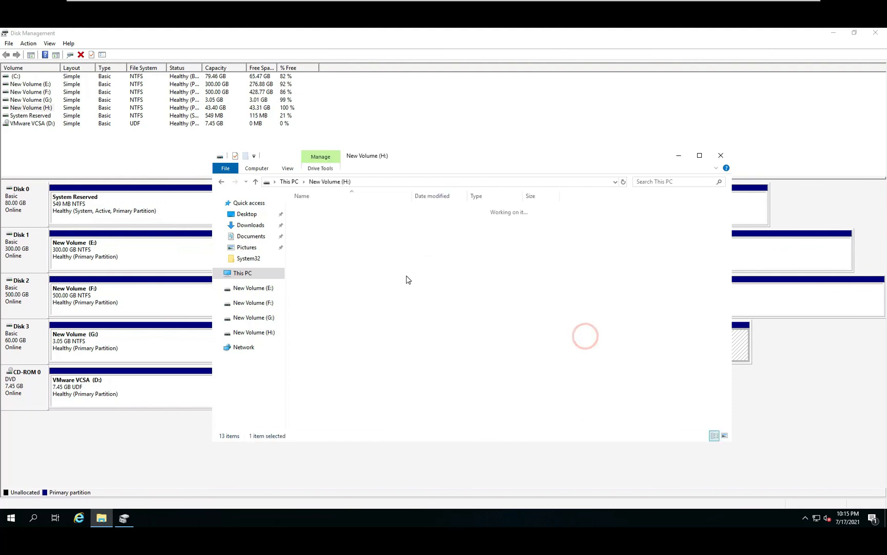
click(678, 155)
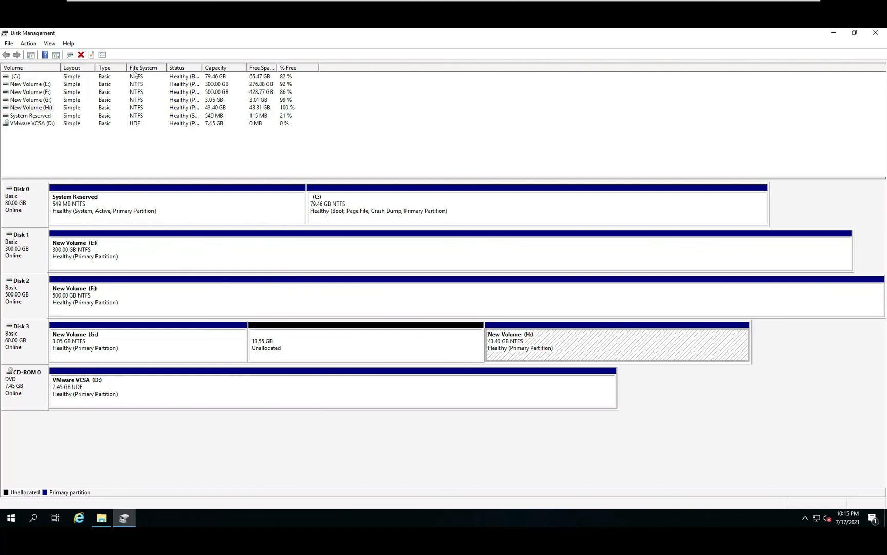
double_click(95, 34)
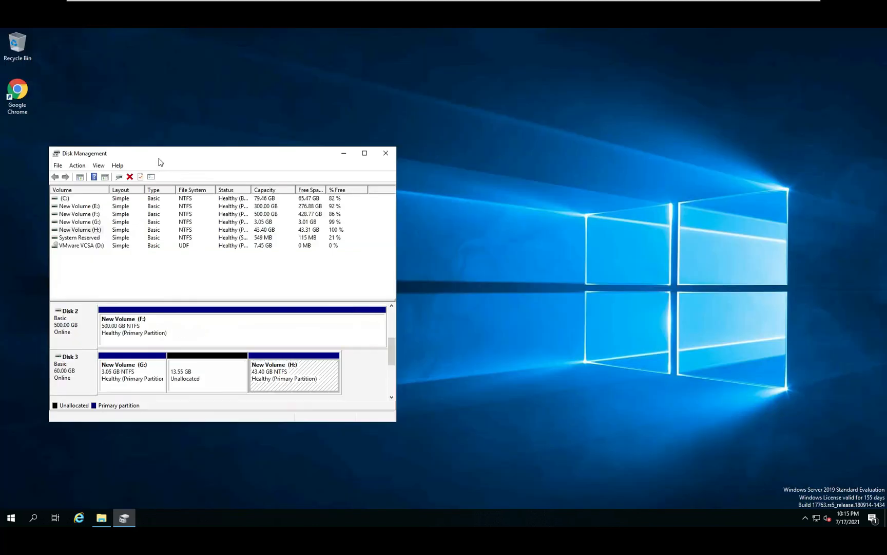
drag(177, 152, 301, 139)
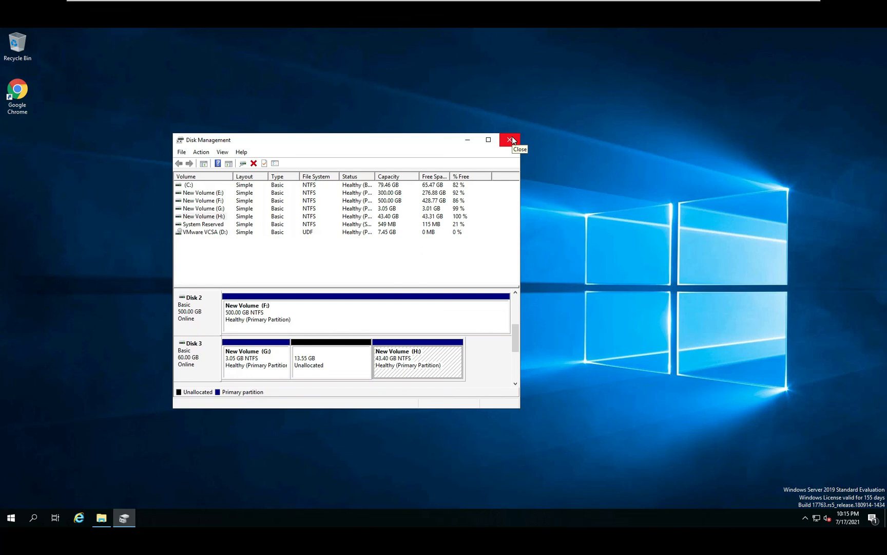
click(489, 140)
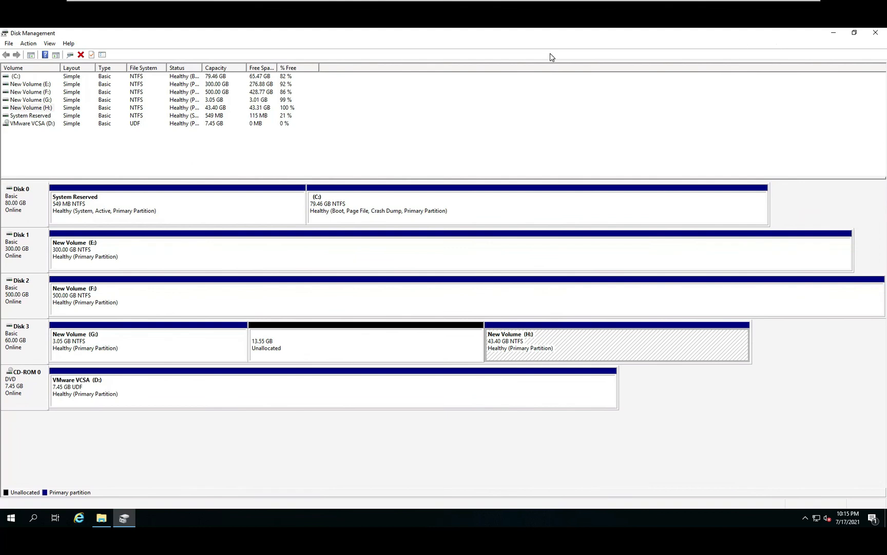
key(ctrl+alt)
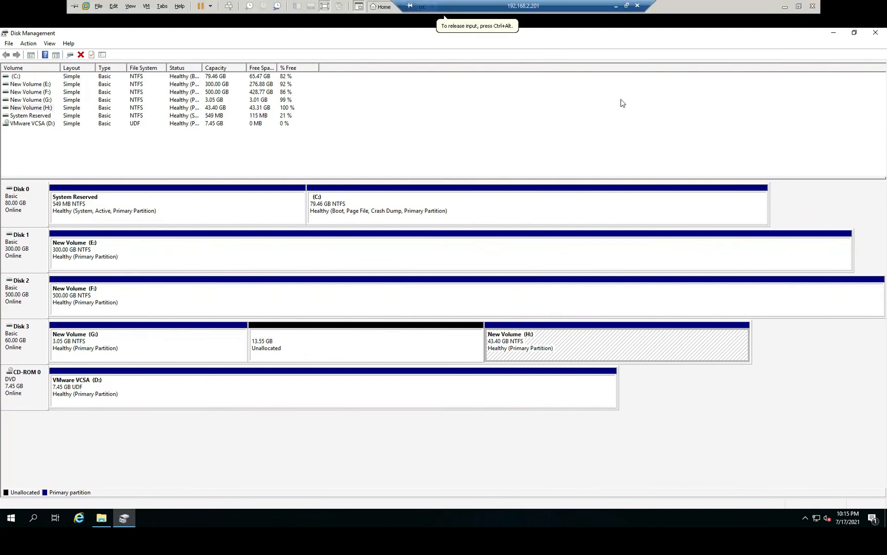